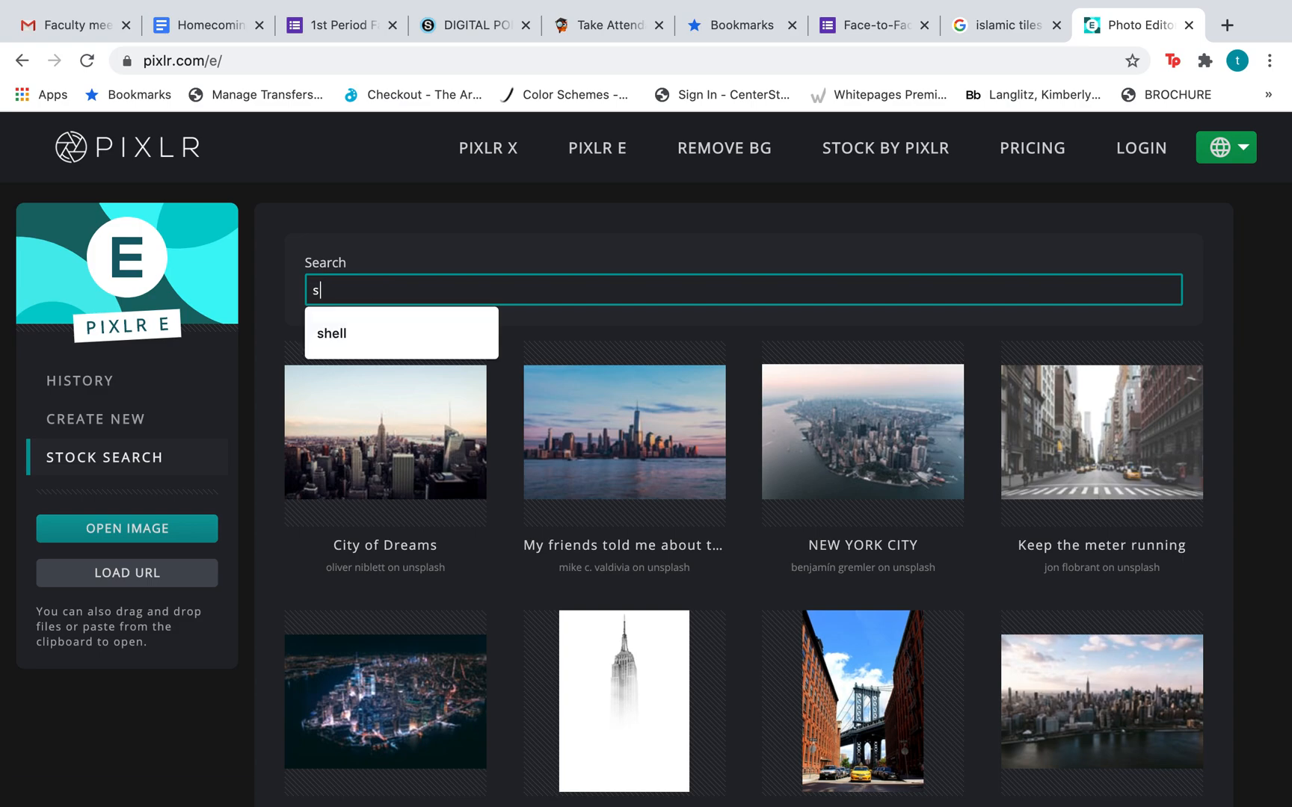
Step: Search the stock images for "shell" and "giraffe", and try to load the close-up photo titled Giraffe
text(ll)
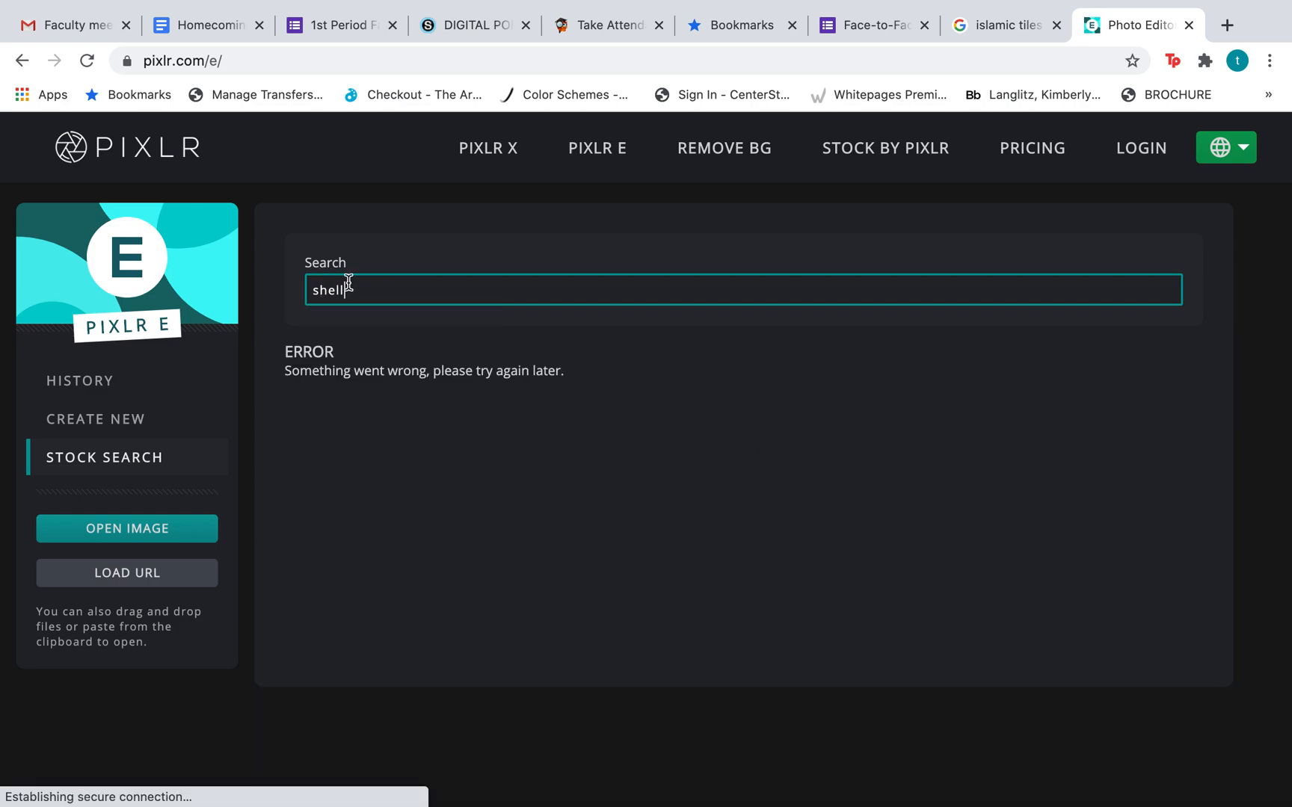
drag(344, 287, 307, 279)
text(giraffe)
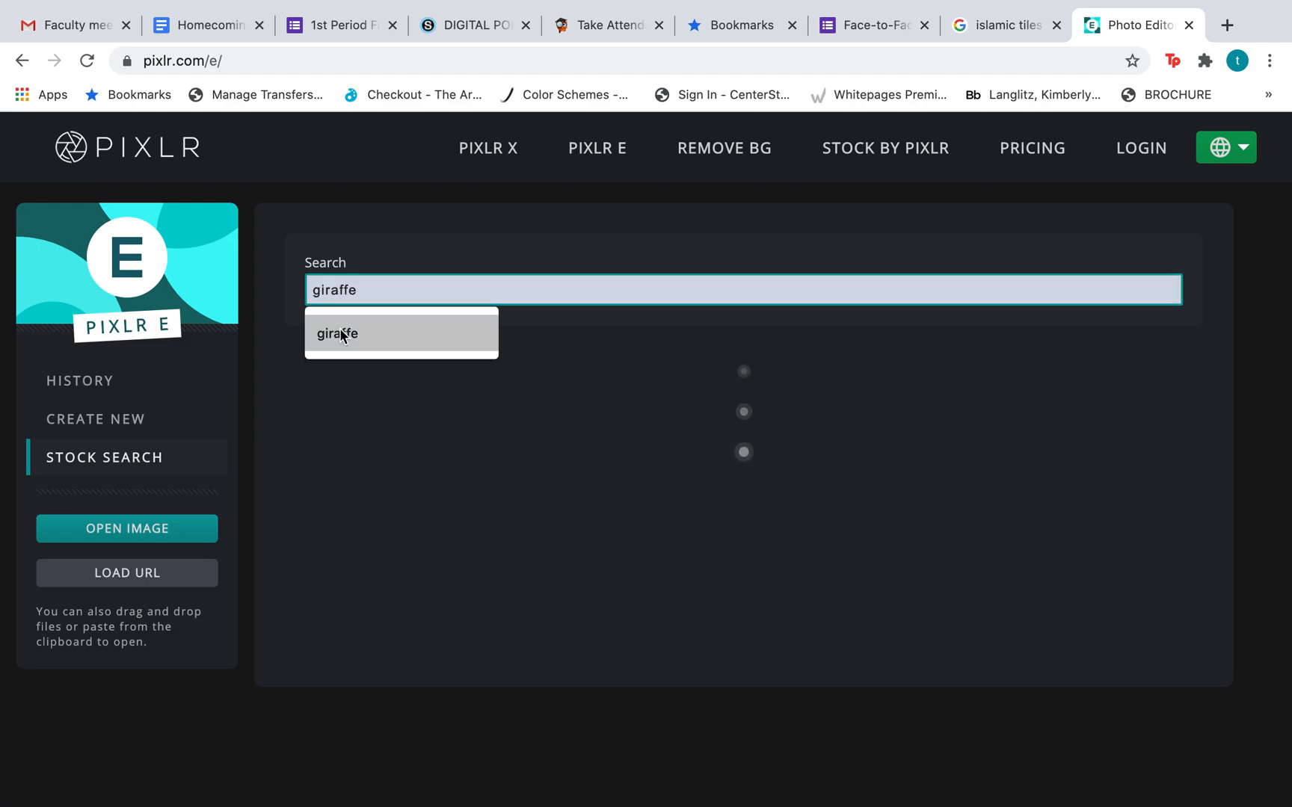
click(340, 334)
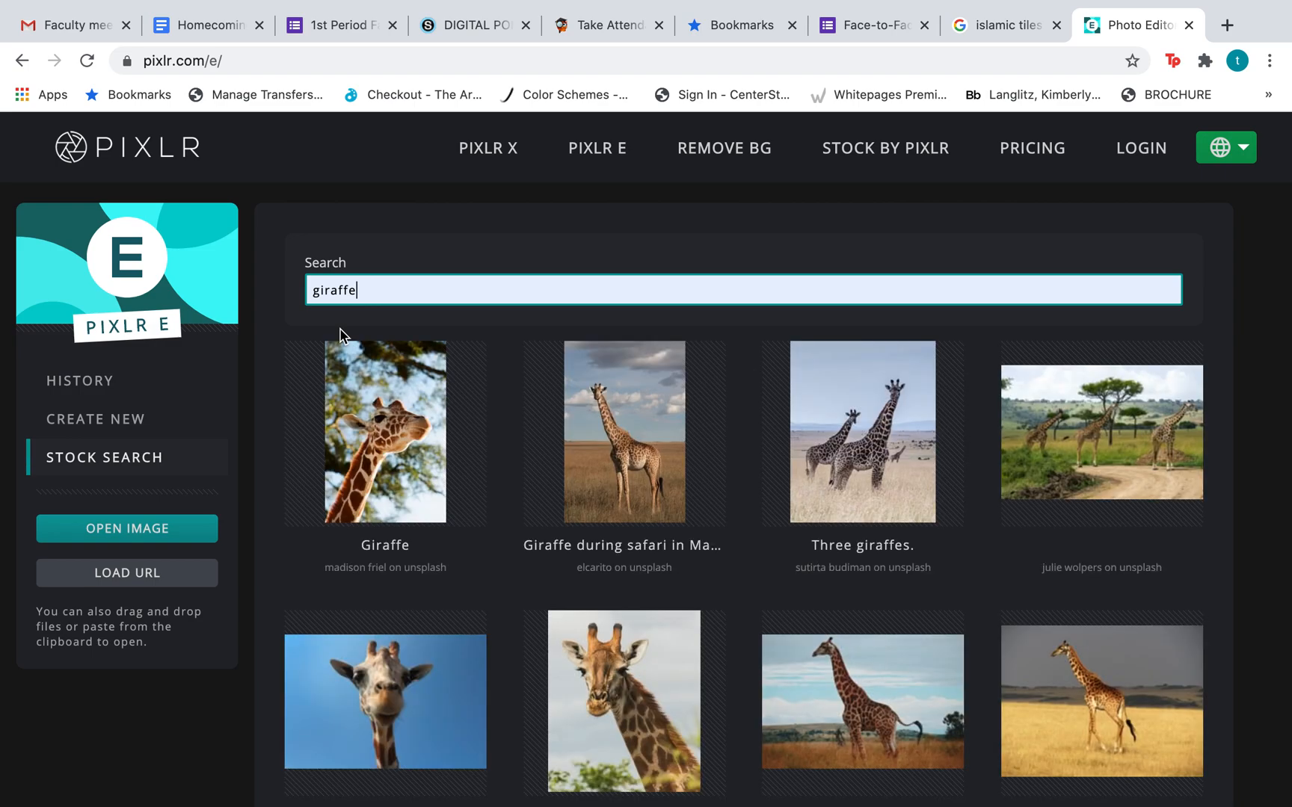
click(416, 458)
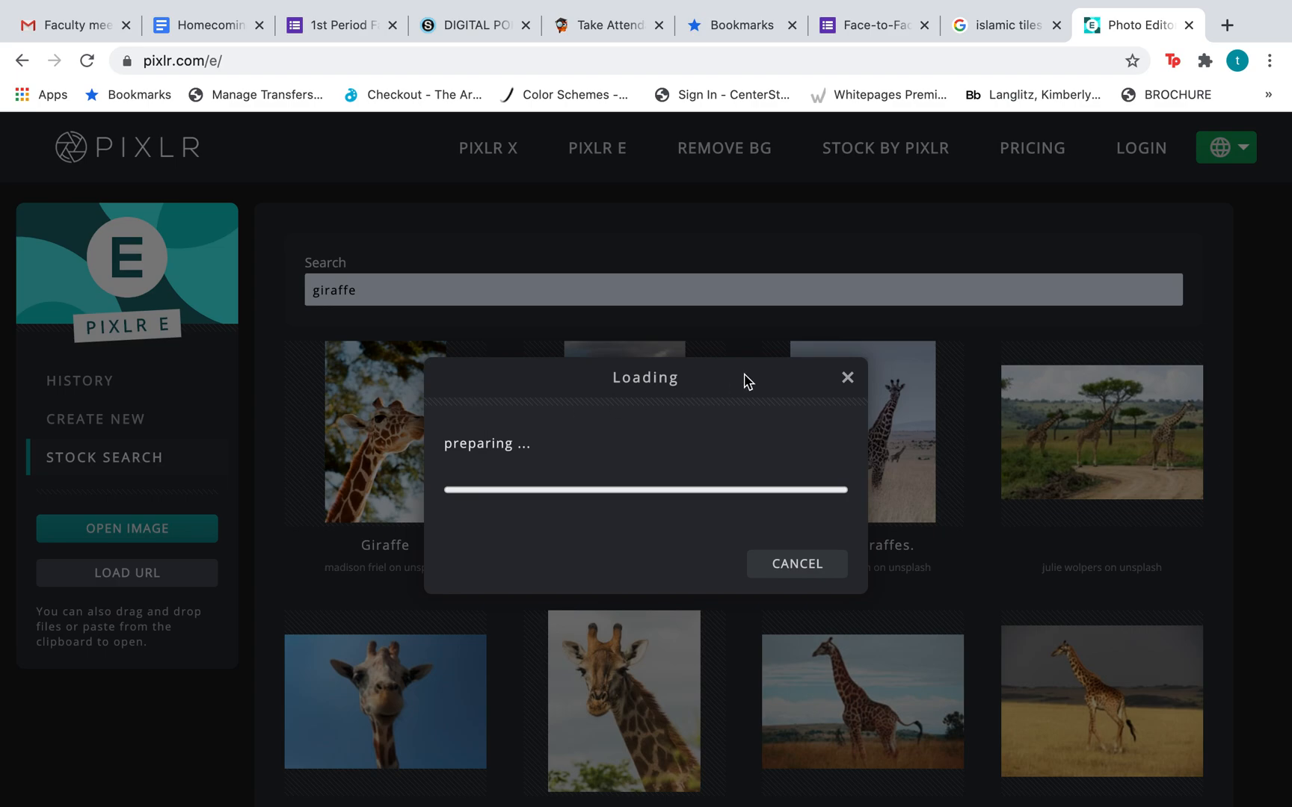
Step: Close the "islamic tiles" search and Bookmarks browser tabs
click(1056, 26)
click(791, 25)
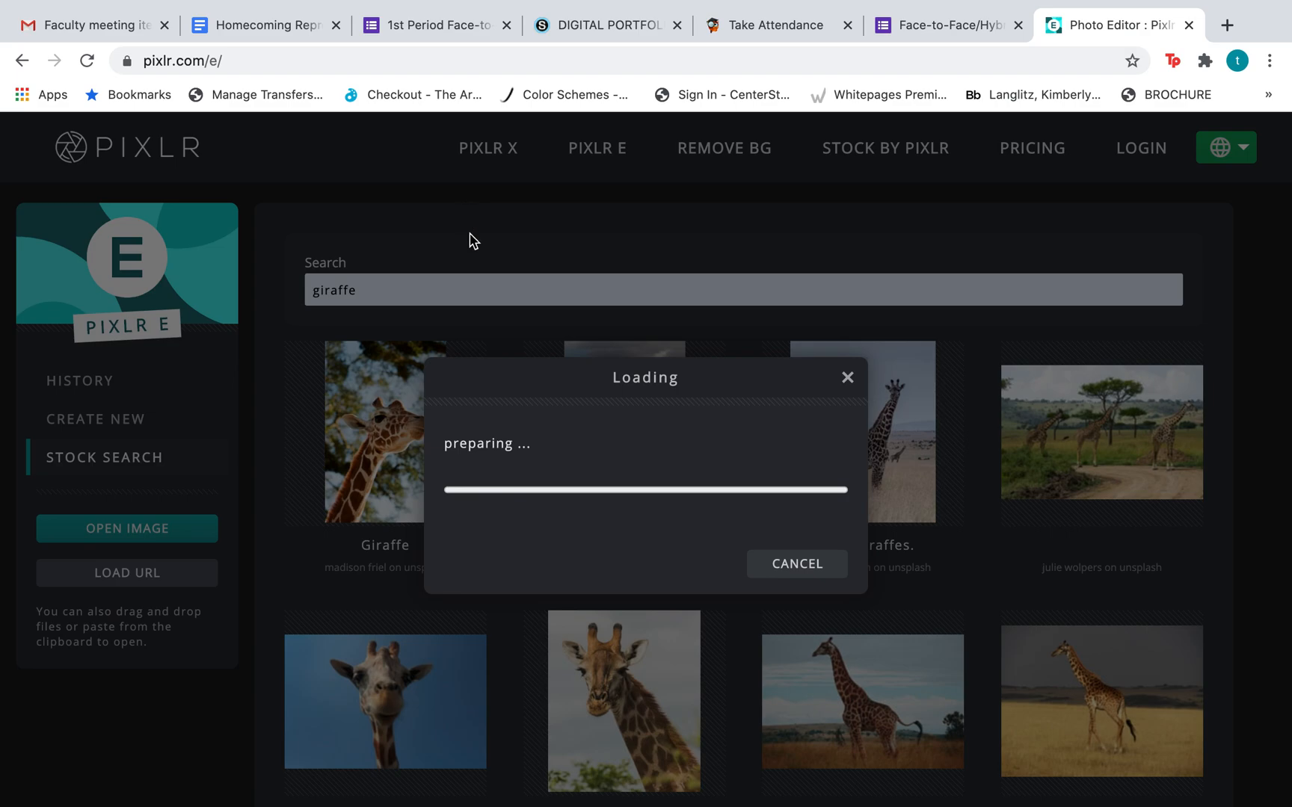
Step: Cancel the image loading and open the giraffe herd picture wdq1b_wzquq from the image history
click(803, 572)
click(129, 382)
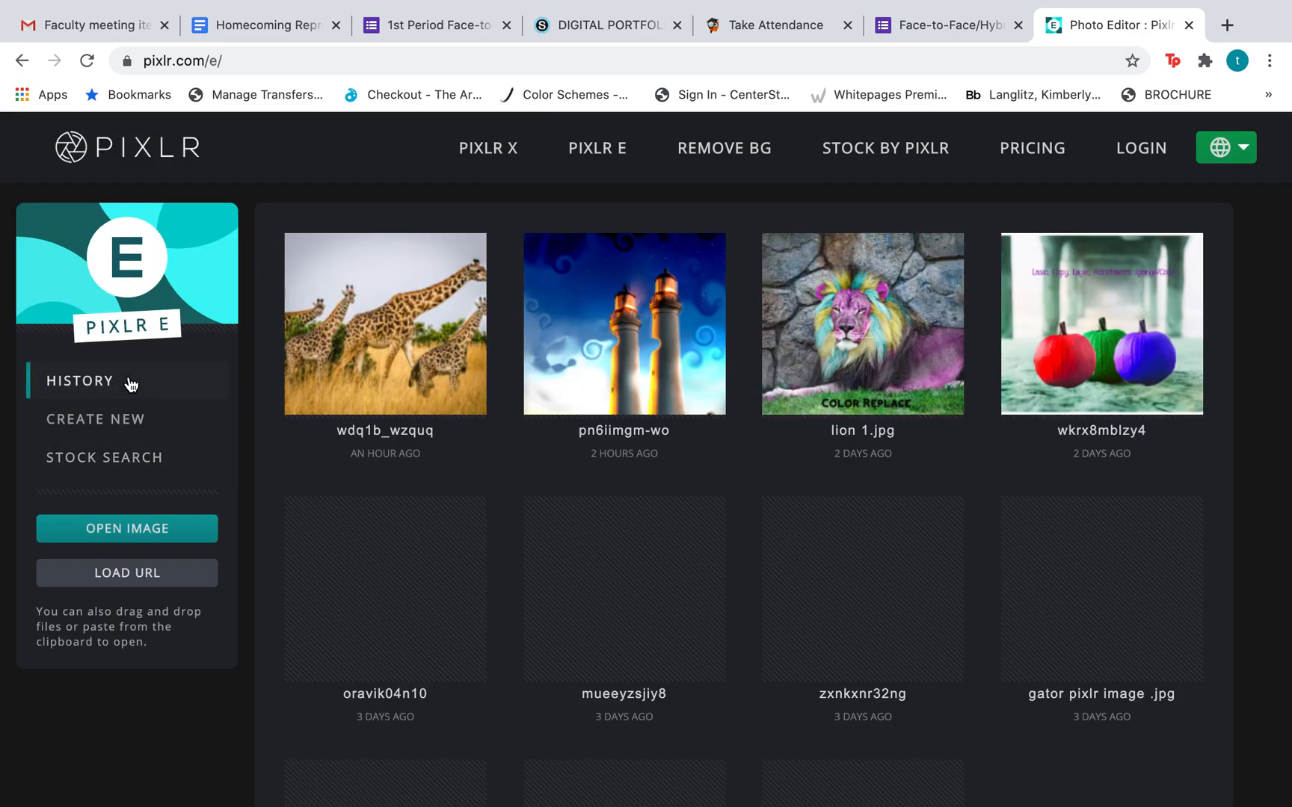
click(376, 296)
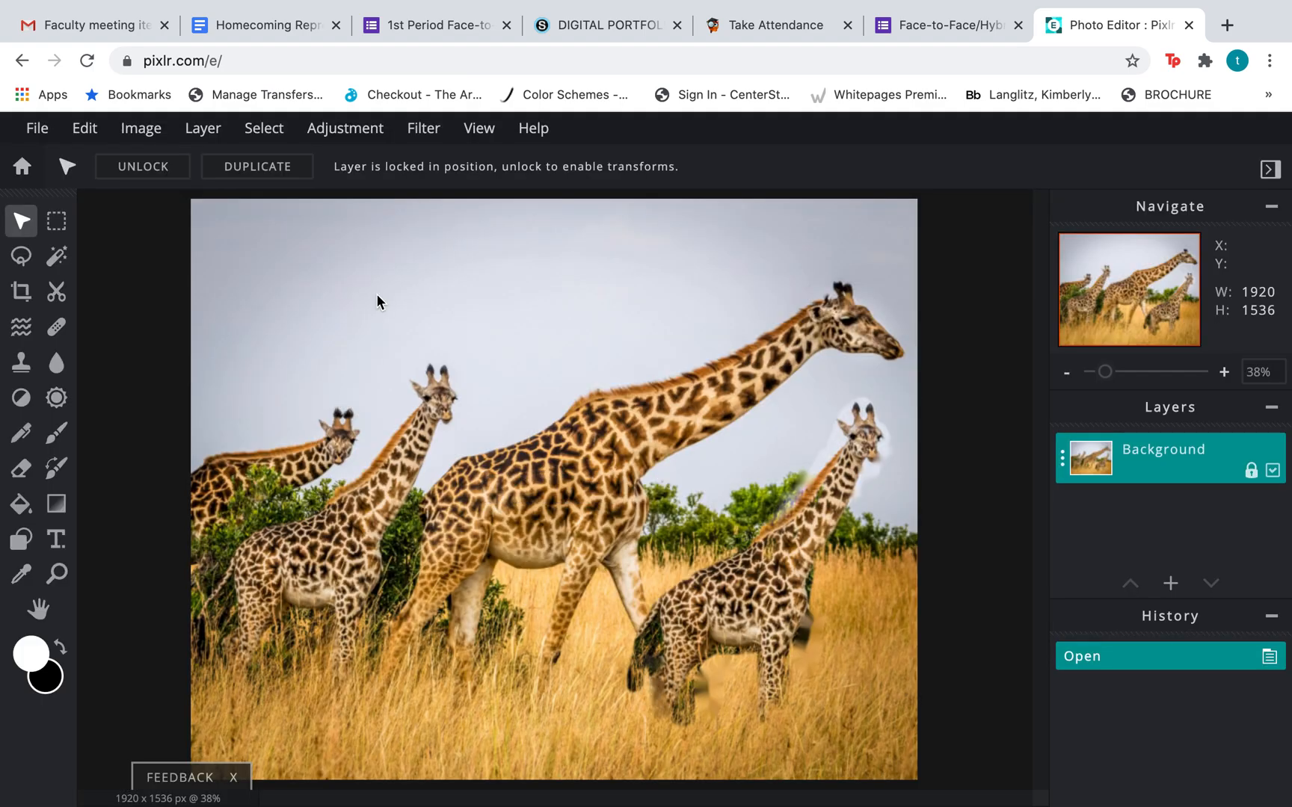
Step: Activate the Color replace tool and set the foreground colour to turquoise #16F8E5
click(58, 469)
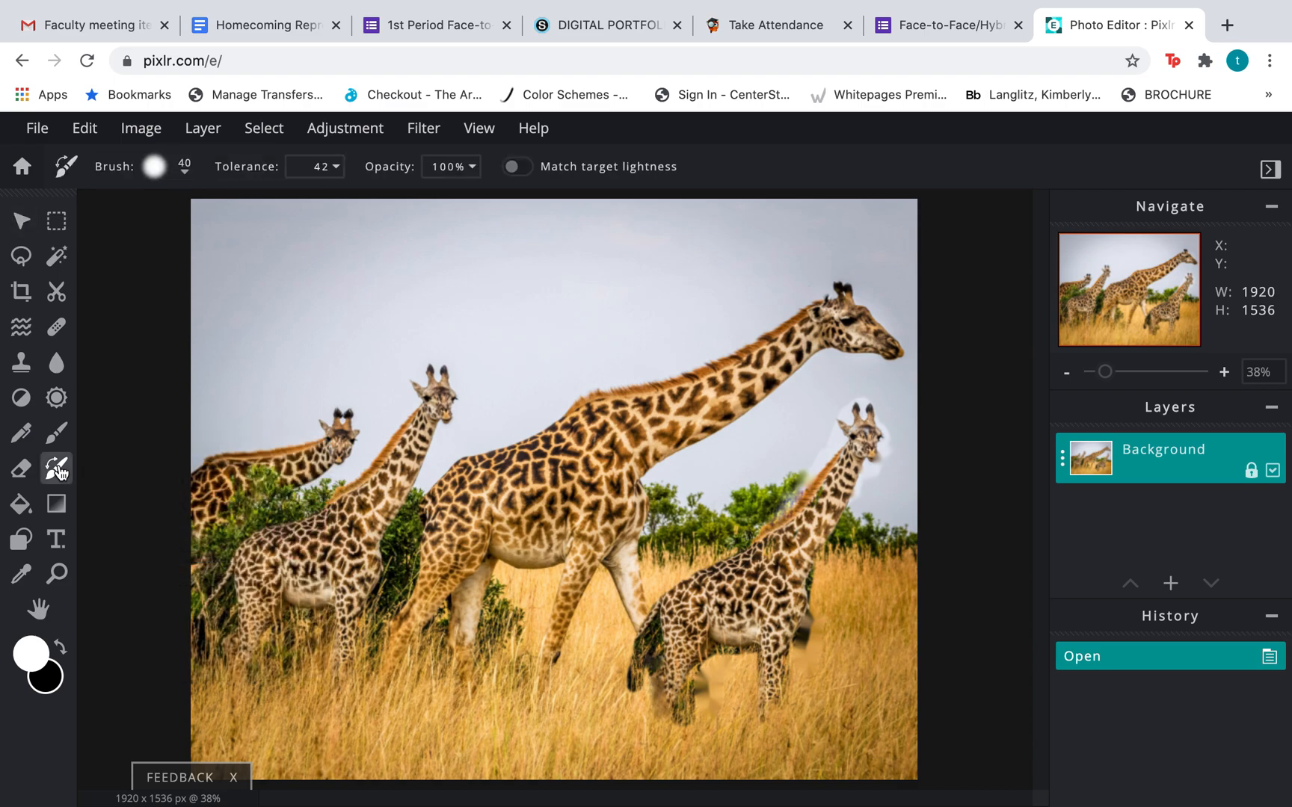
click(165, 166)
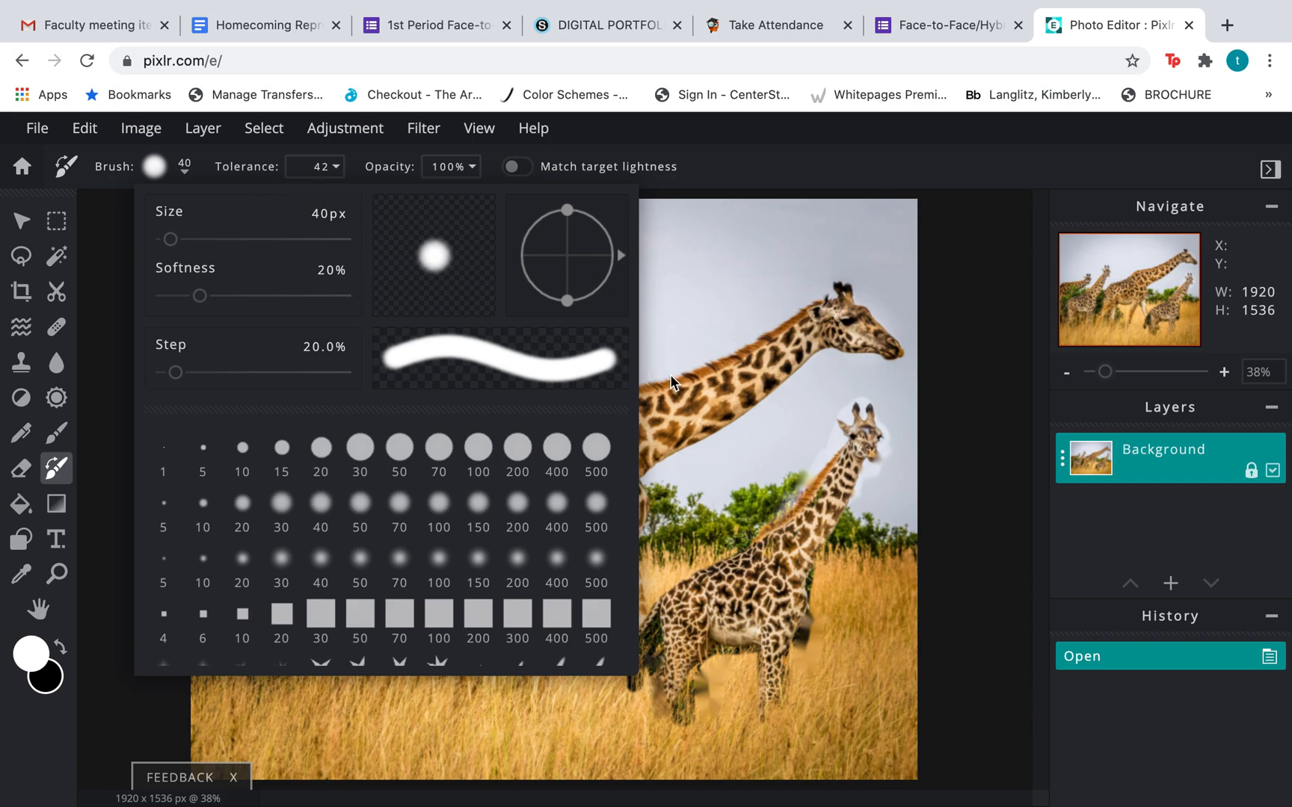
click(715, 261)
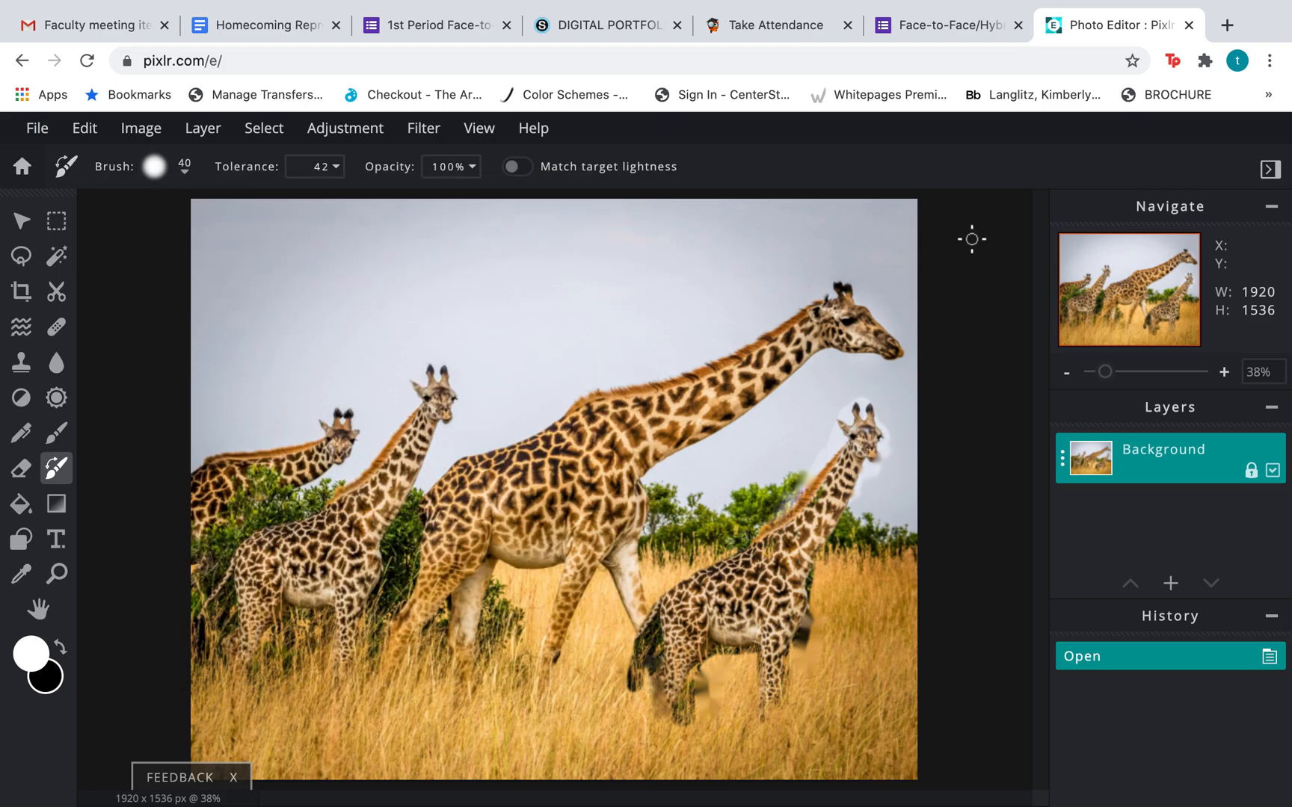
scroll(972, 239, up, 2)
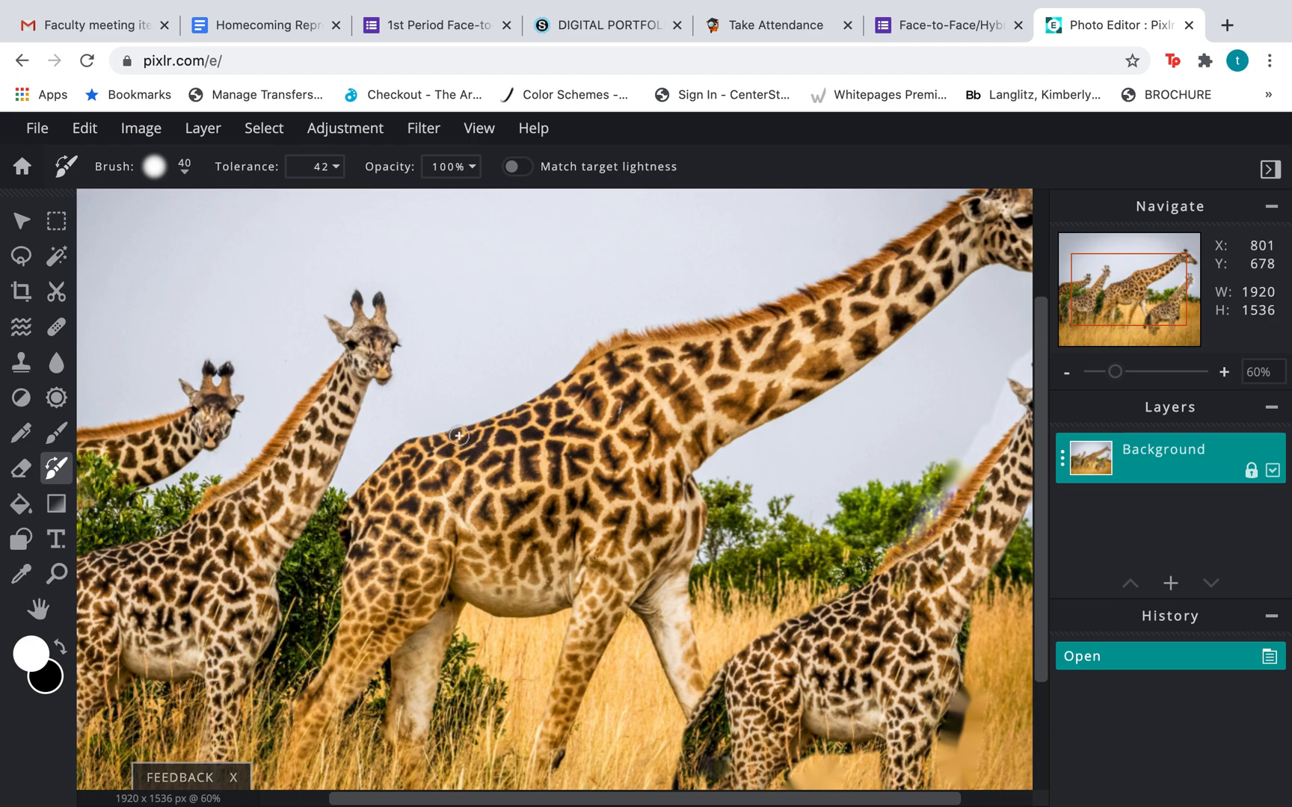
click(24, 655)
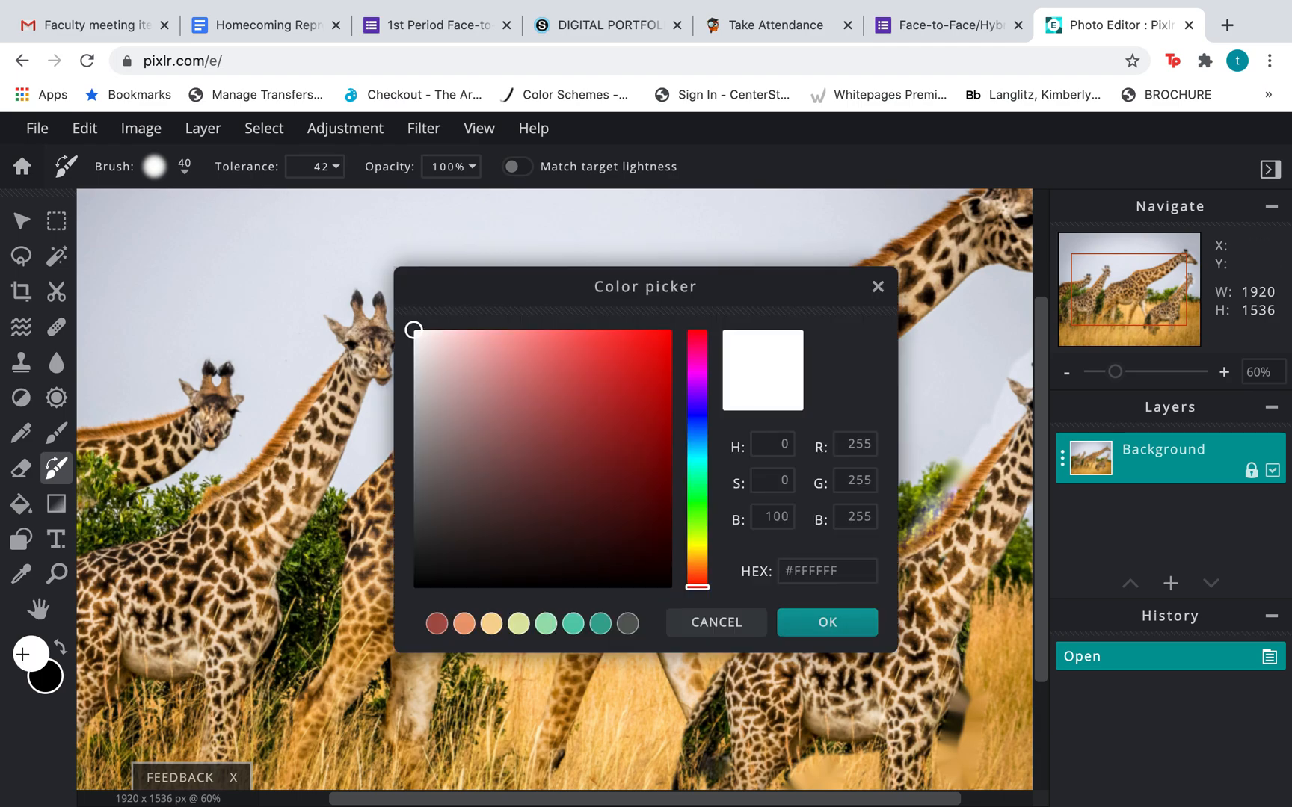
click(701, 437)
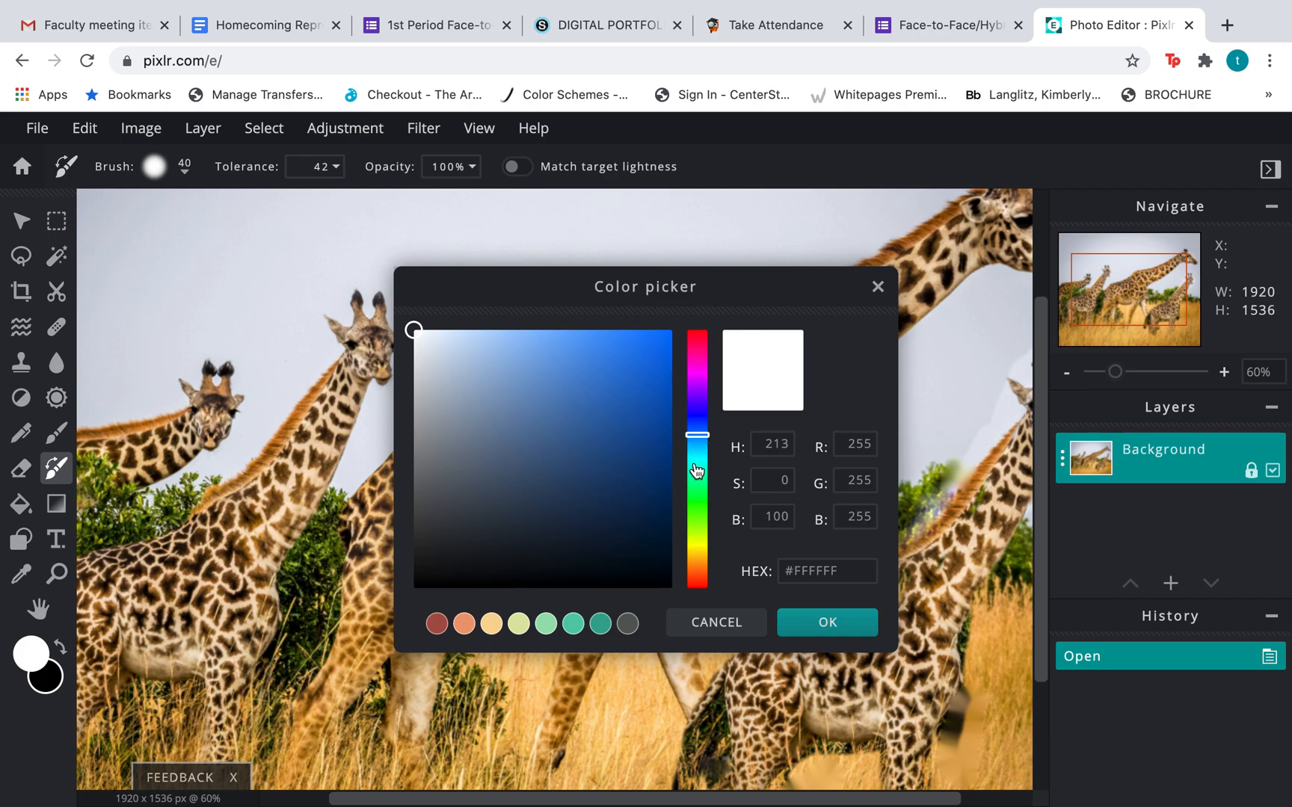
click(697, 461)
click(649, 337)
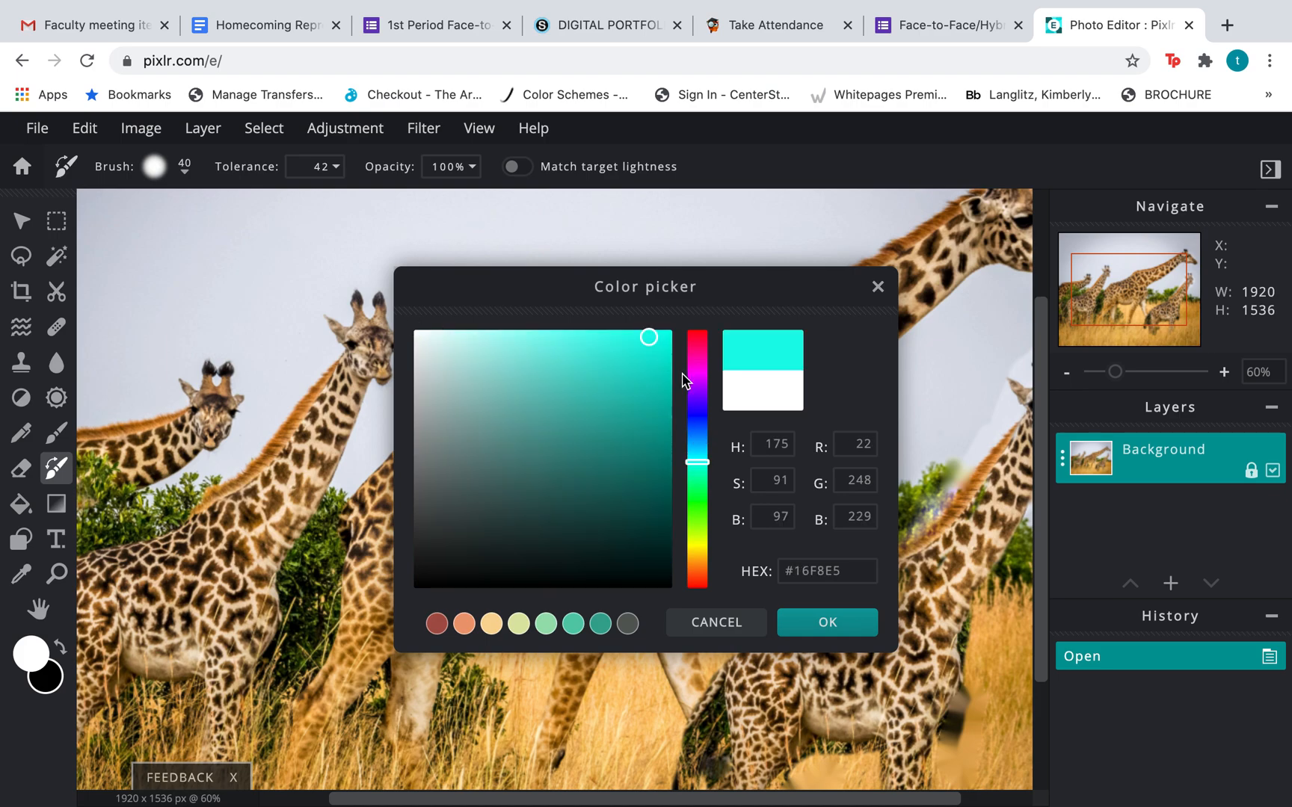
click(826, 624)
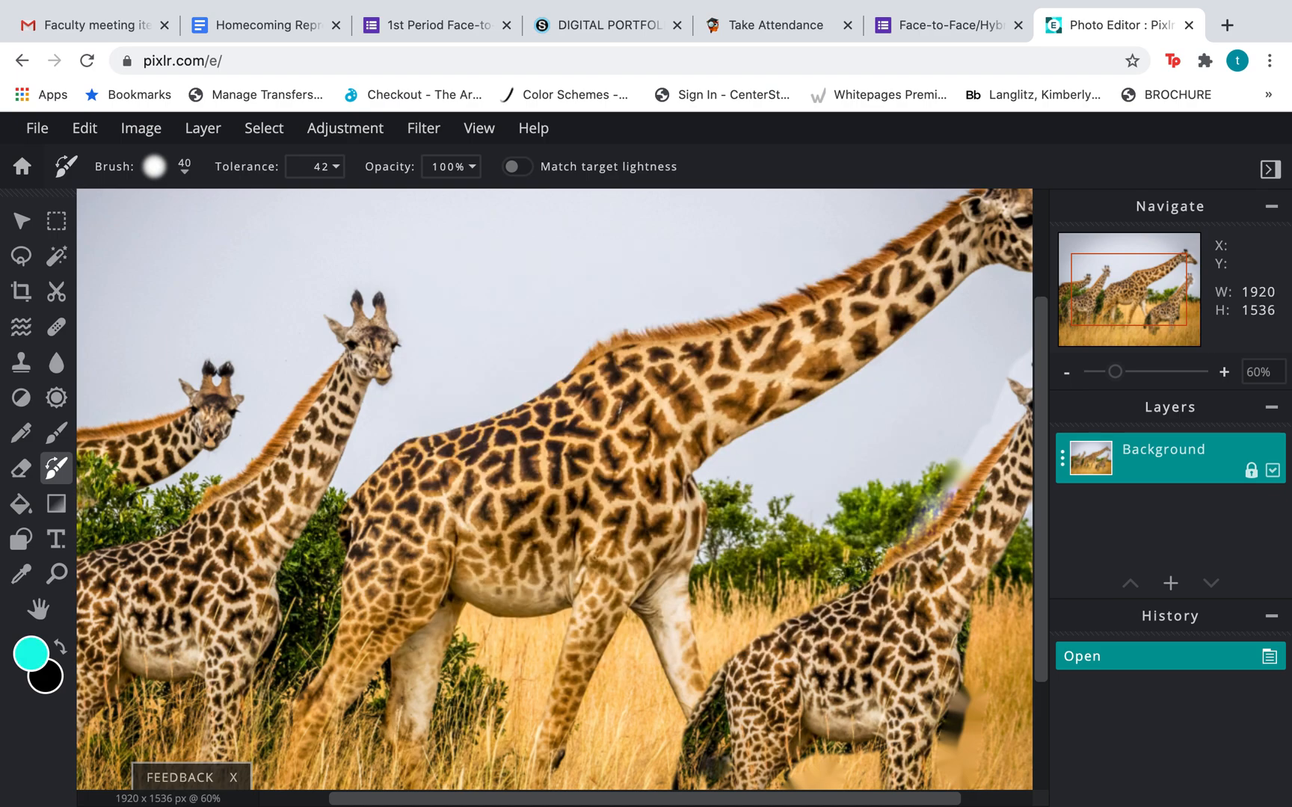
Step: Recolor two adjacent dark spots at the base of the largest giraffe's neck turquoise with the 40 px brush
click(683, 409)
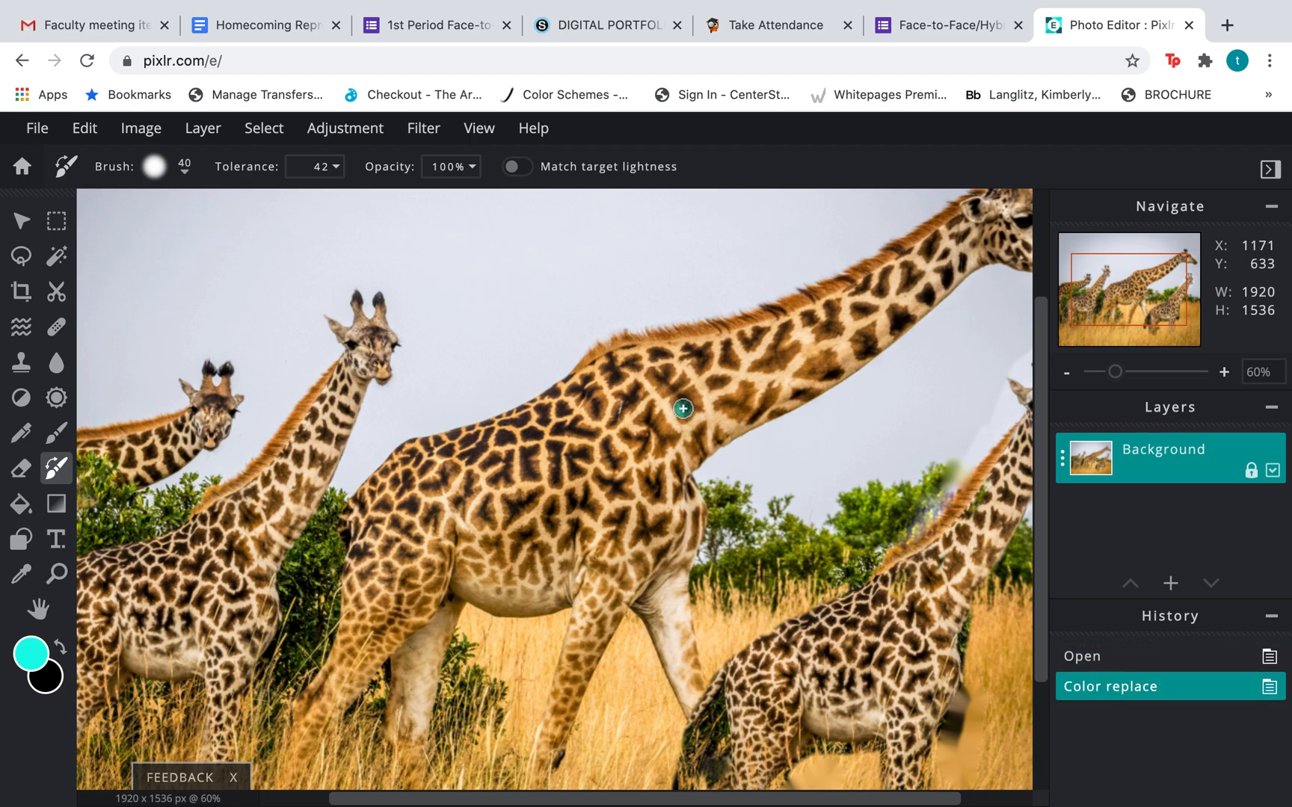
click(682, 400)
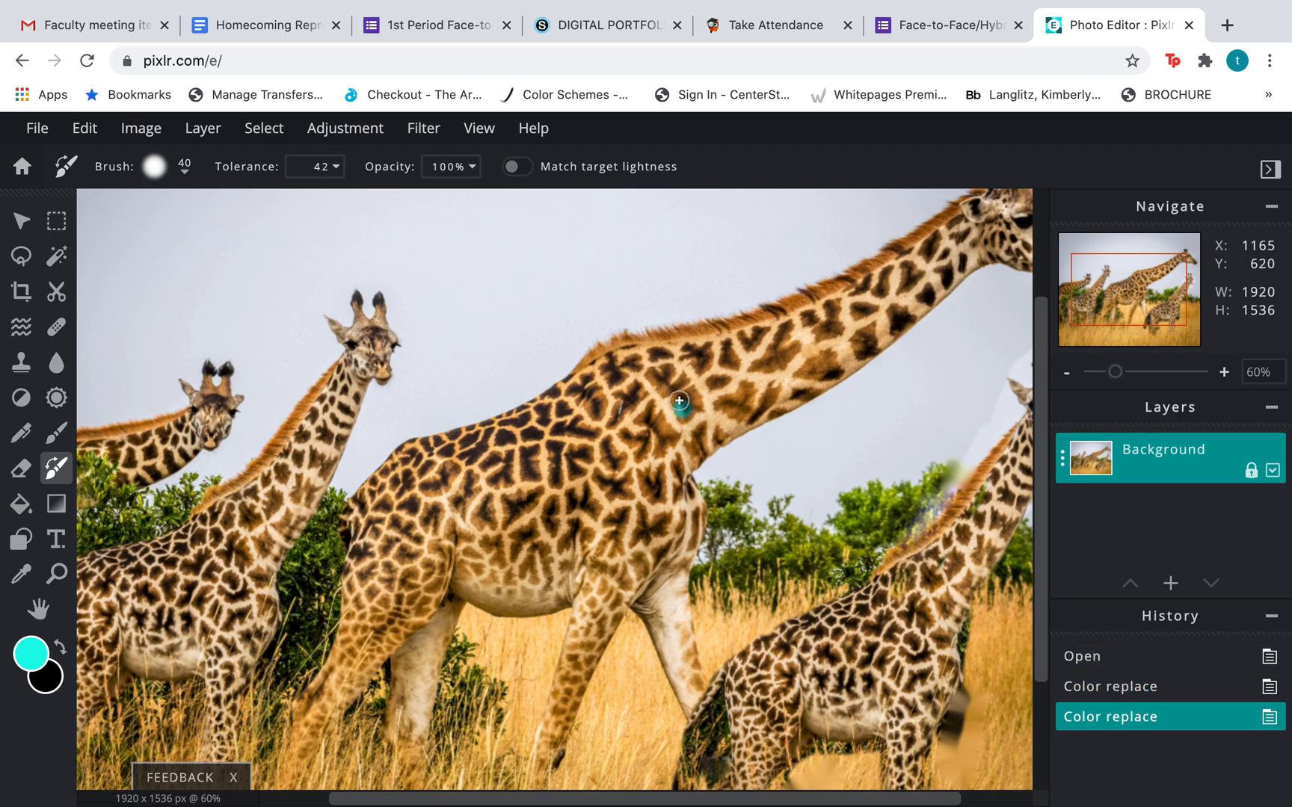
click(689, 401)
mouse_move(690, 401)
mouse_down()
mouse_move(677, 413)
mouse_move(679, 395)
mouse_up()
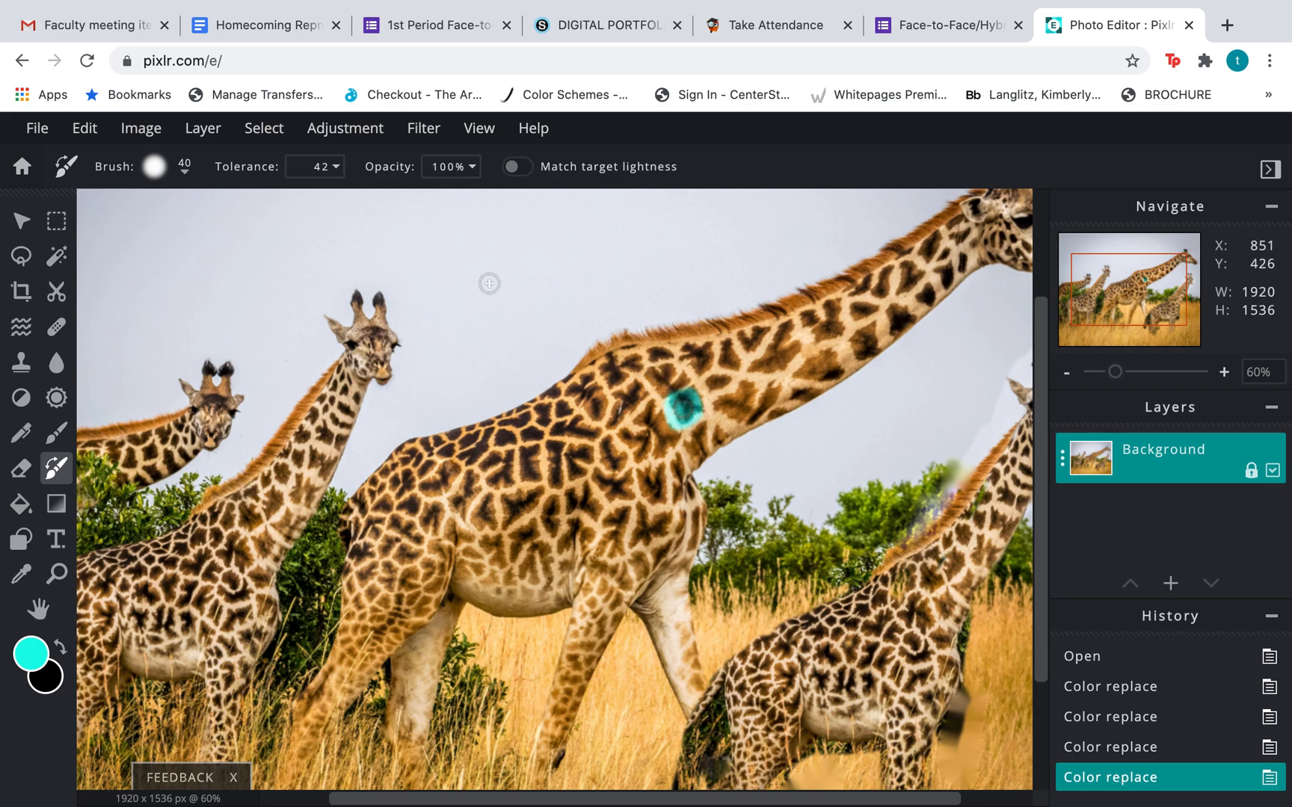
click(190, 170)
click(687, 270)
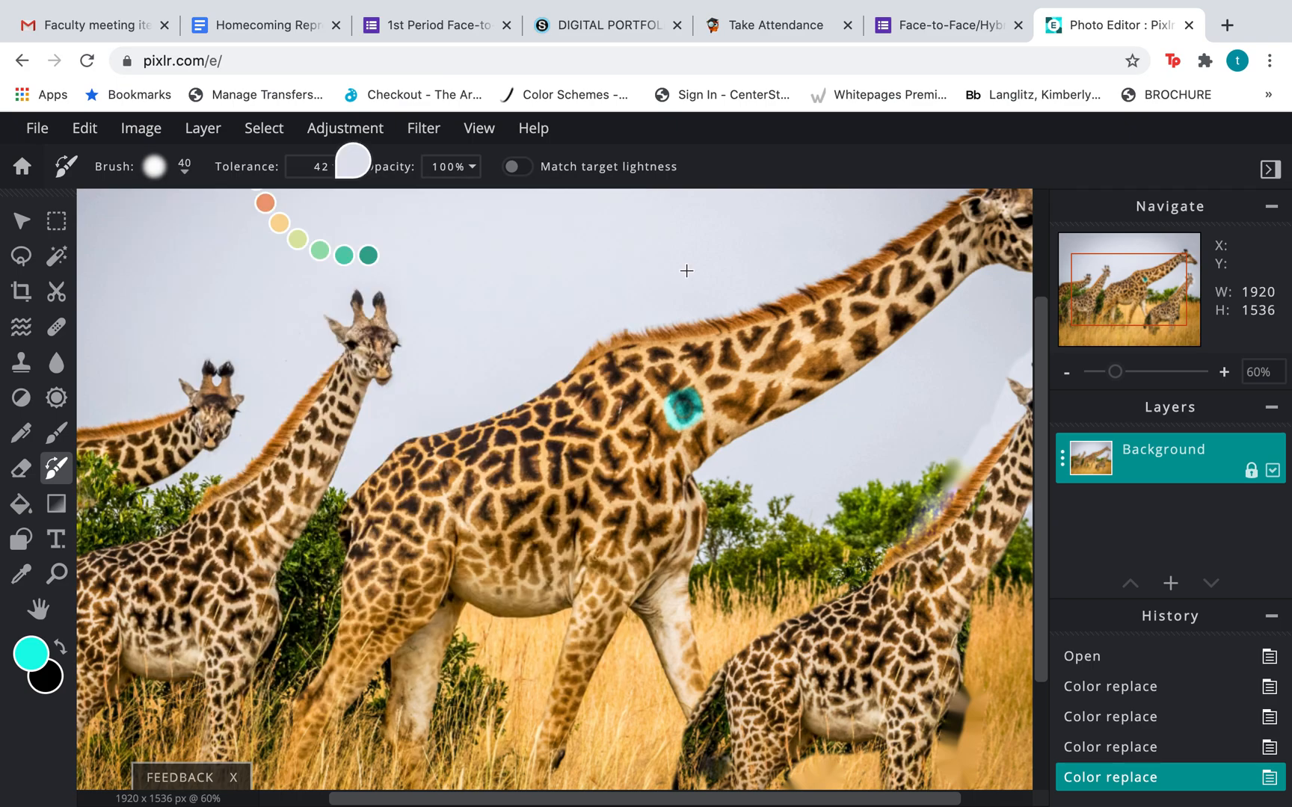
scroll(687, 270, up, 3)
scroll(687, 269, up, 1)
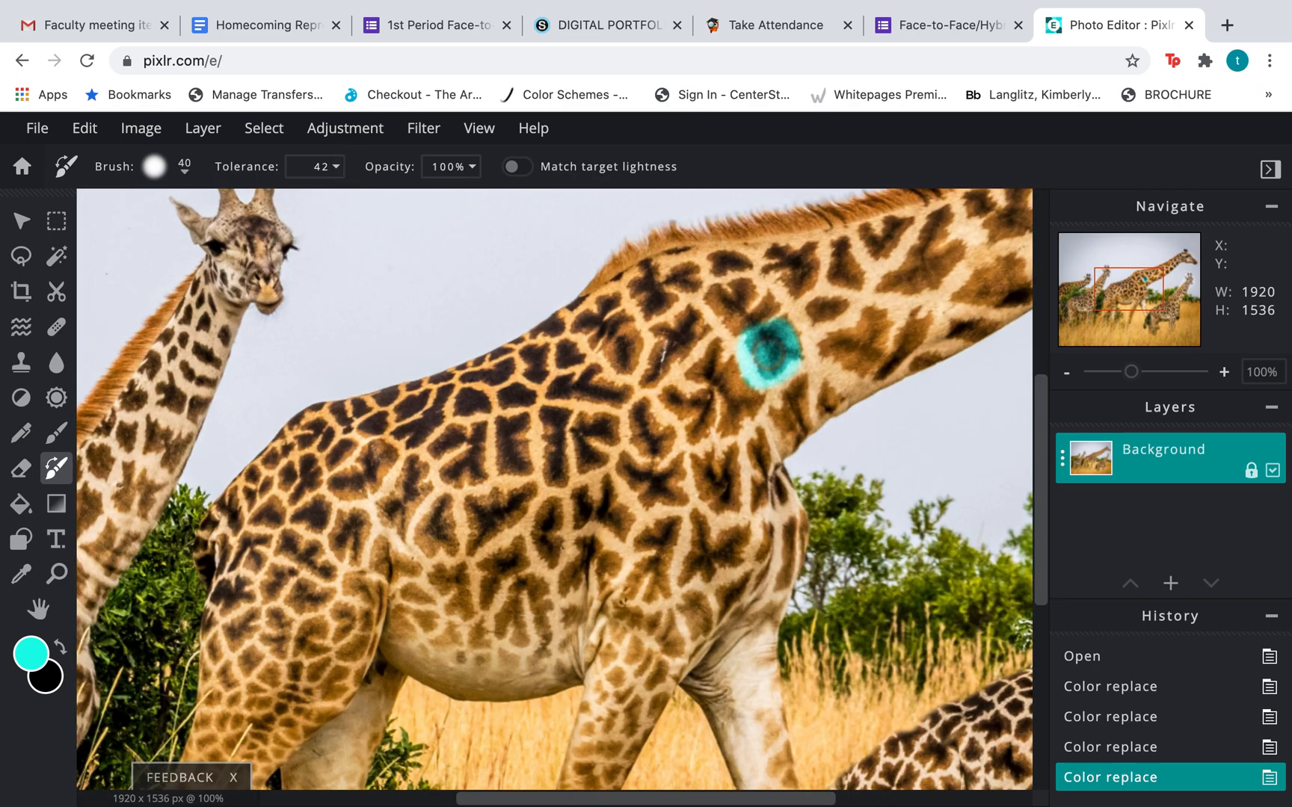
mouse_move(704, 379)
mouse_down()
mouse_move(695, 370)
mouse_move(710, 351)
mouse_move(738, 420)
mouse_move(725, 387)
mouse_up()
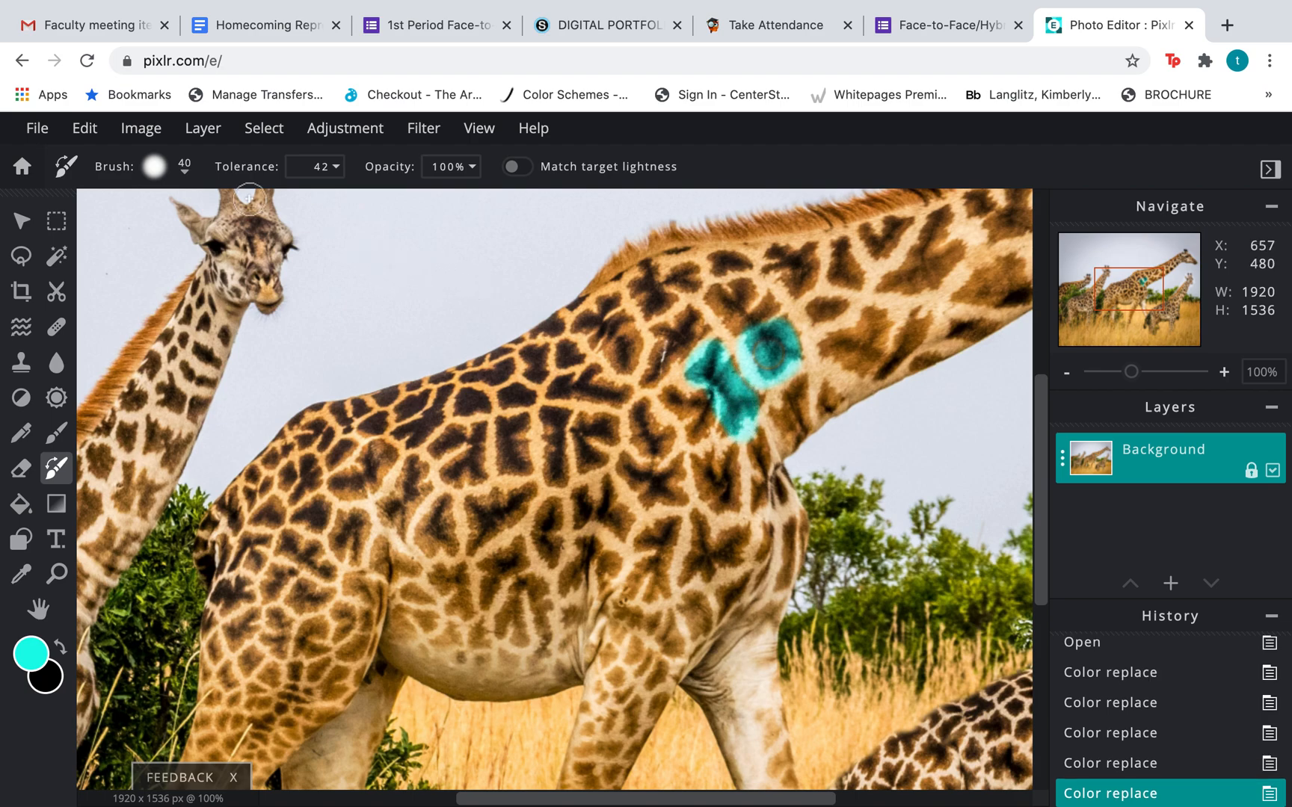
Step: Reduce the brush size to 13 px and recolor two more shoulder spots next to the turquoise ones, following their outlines
click(186, 172)
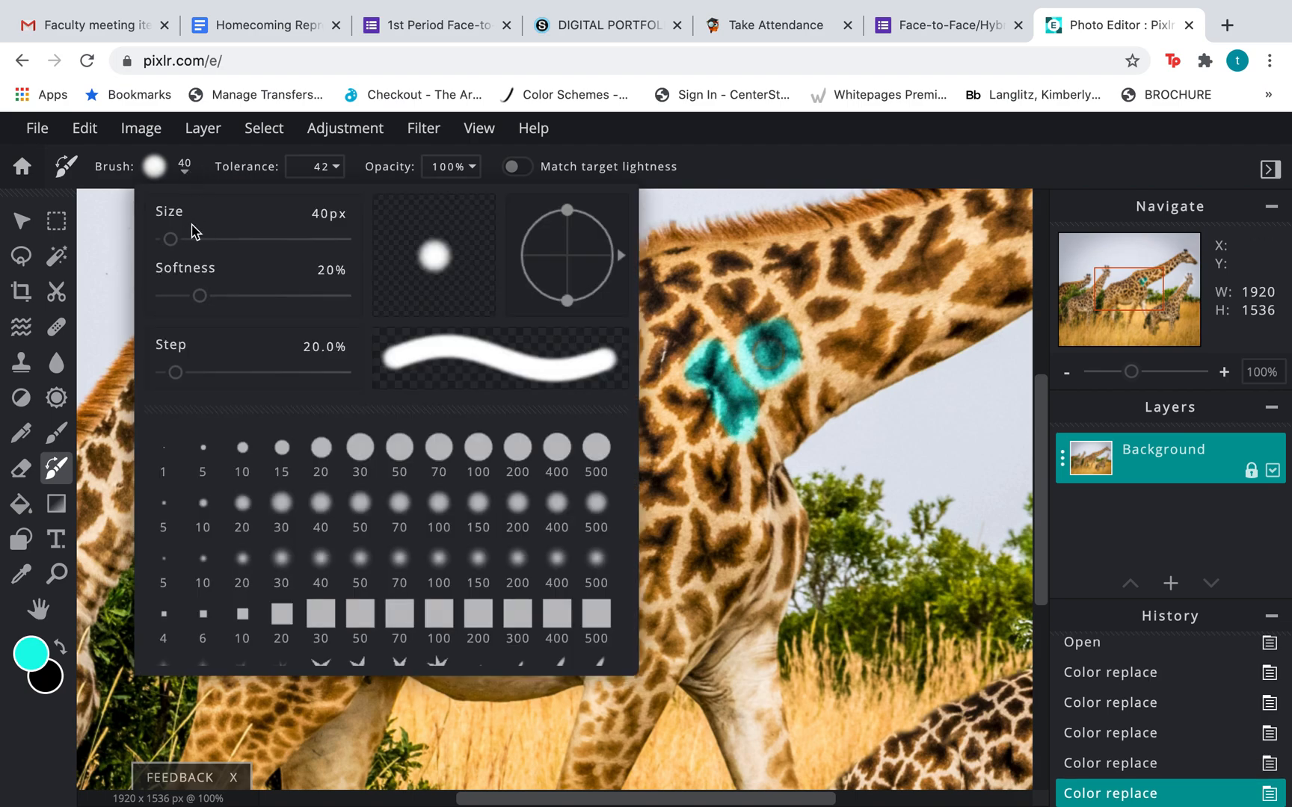
click(171, 240)
drag(171, 240, 165, 239)
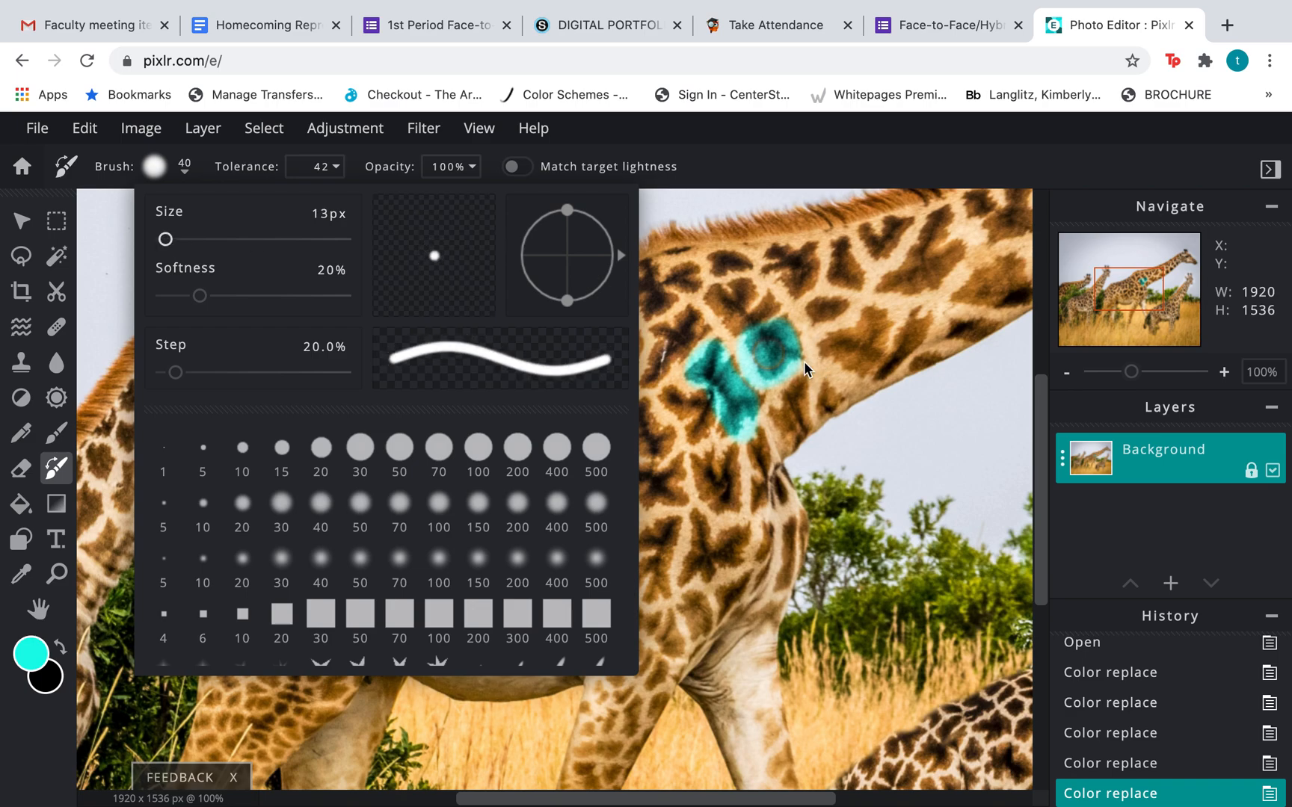
click(743, 311)
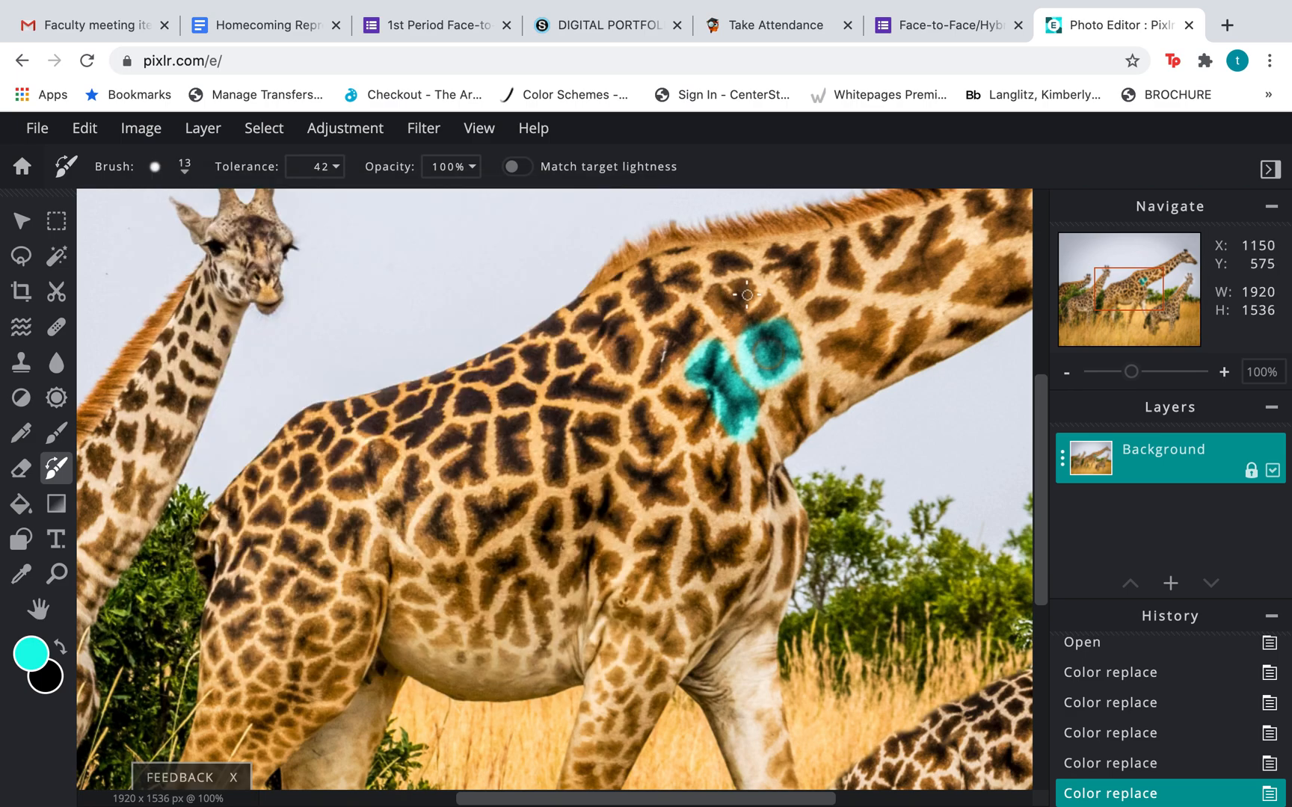
mouse_move(715, 296)
mouse_down()
mouse_move(747, 298)
mouse_move(730, 284)
mouse_move(749, 282)
mouse_move(747, 303)
mouse_move(710, 293)
mouse_move(737, 329)
mouse_up()
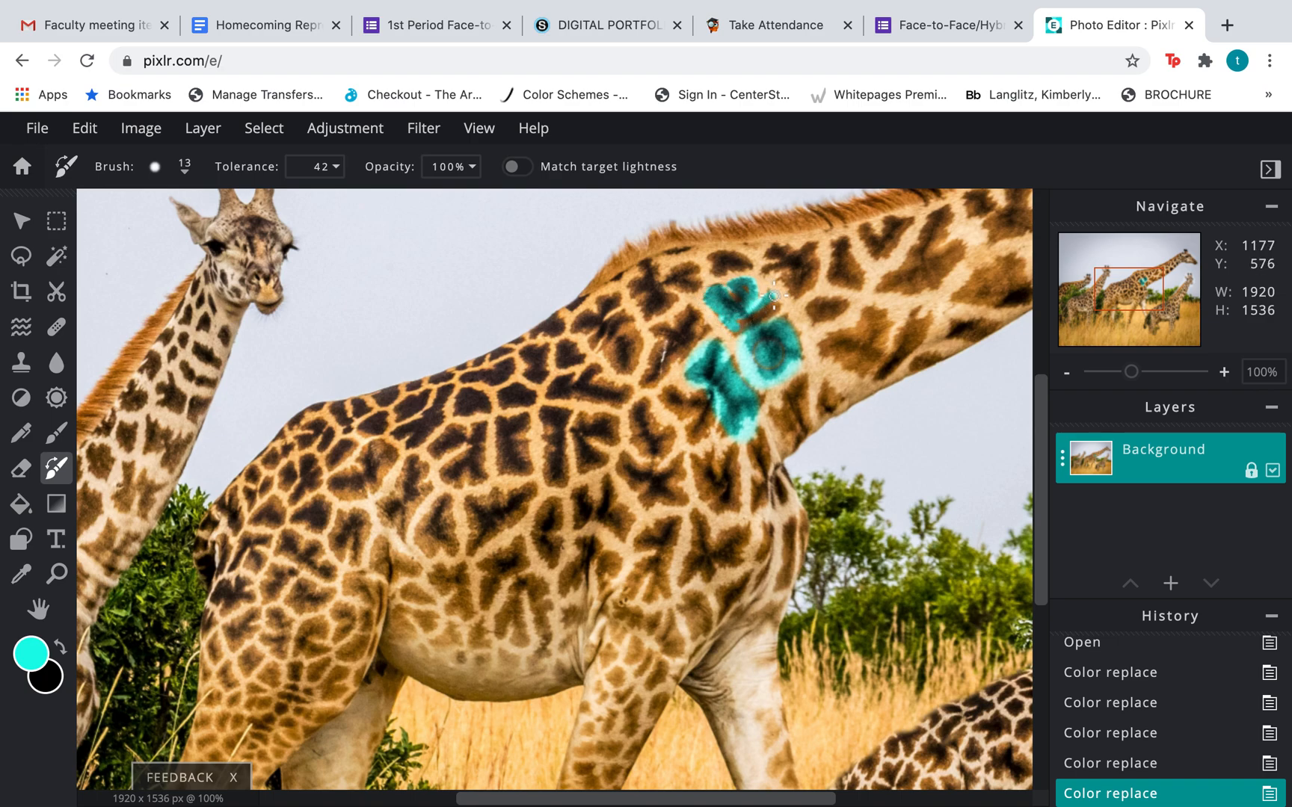
drag(711, 332, 764, 306)
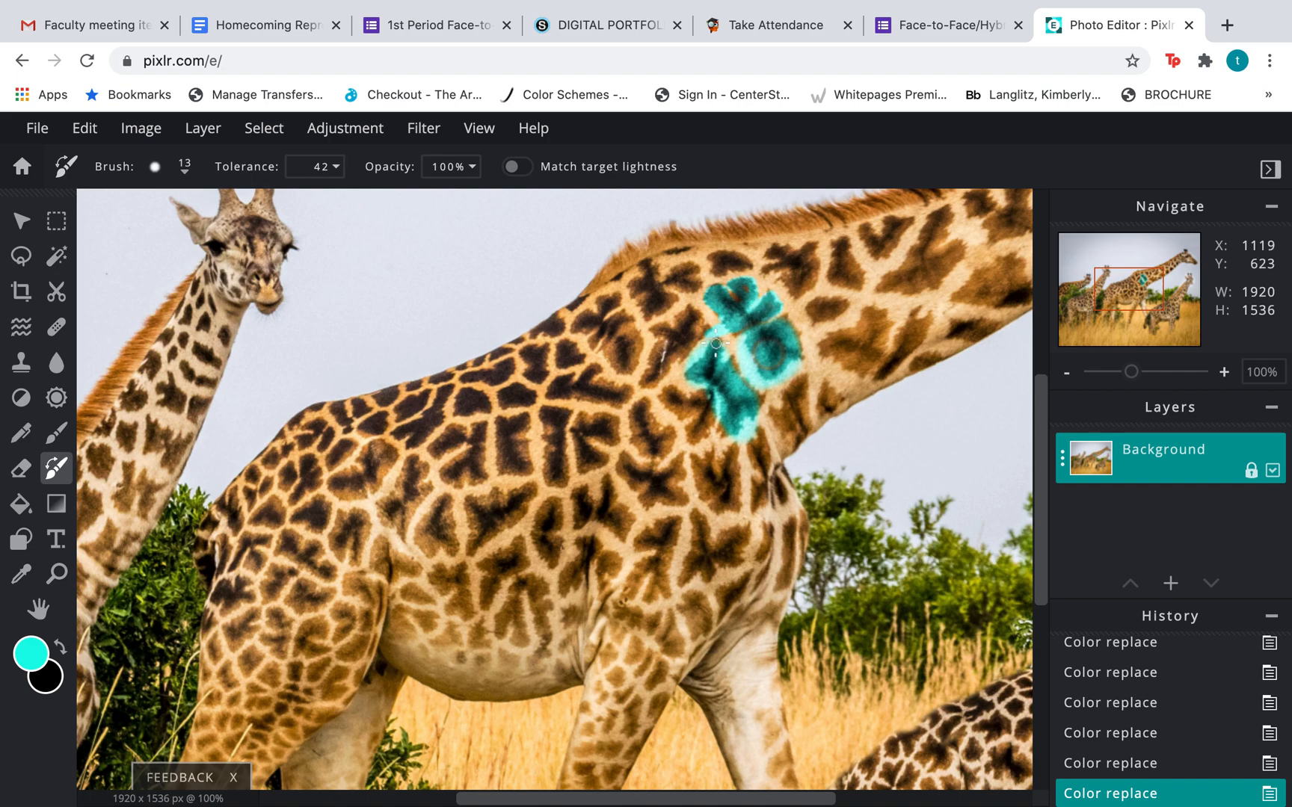
mouse_move(663, 326)
mouse_down()
mouse_move(687, 334)
mouse_move(675, 317)
mouse_move(694, 308)
mouse_up()
mouse_move(651, 364)
mouse_down()
mouse_move(672, 335)
mouse_move(686, 348)
mouse_move(701, 327)
mouse_up()
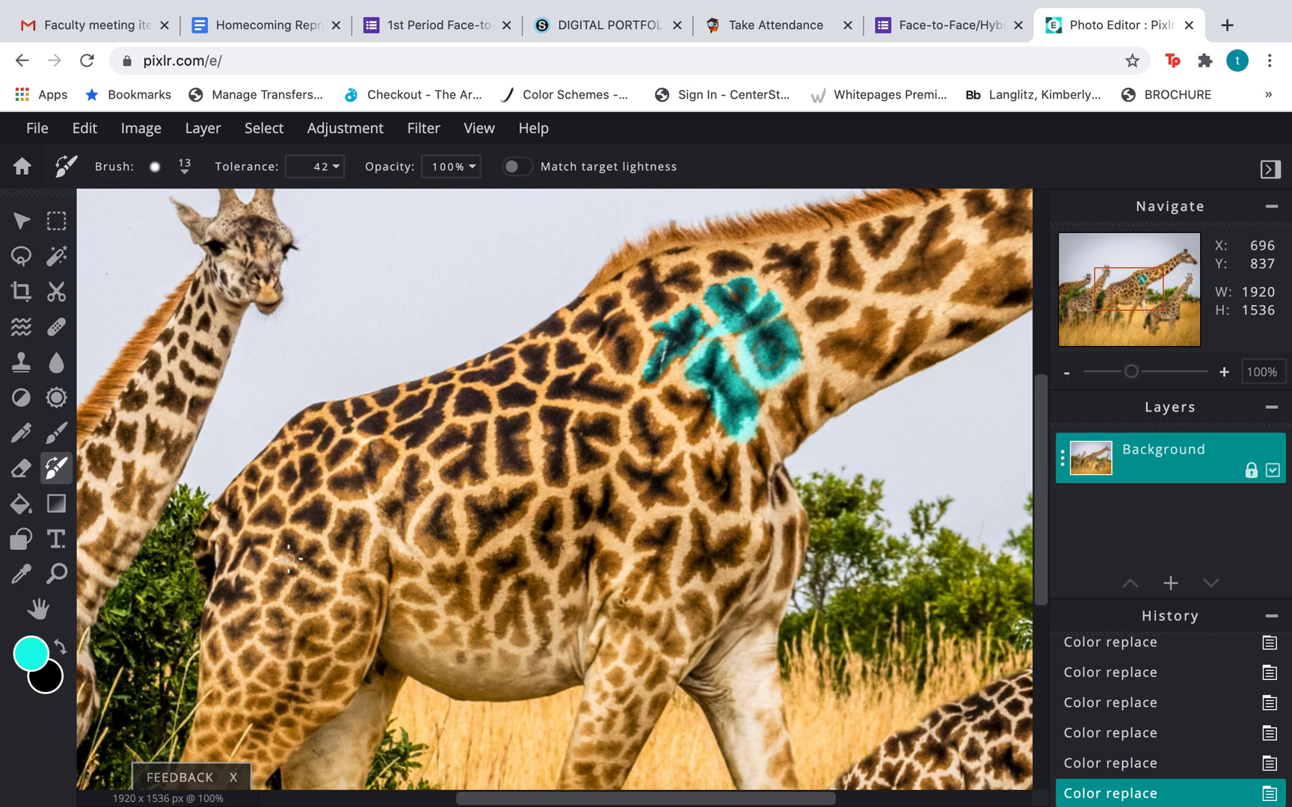
Step: Set the foreground colour to hot pink #EF1B90
click(28, 654)
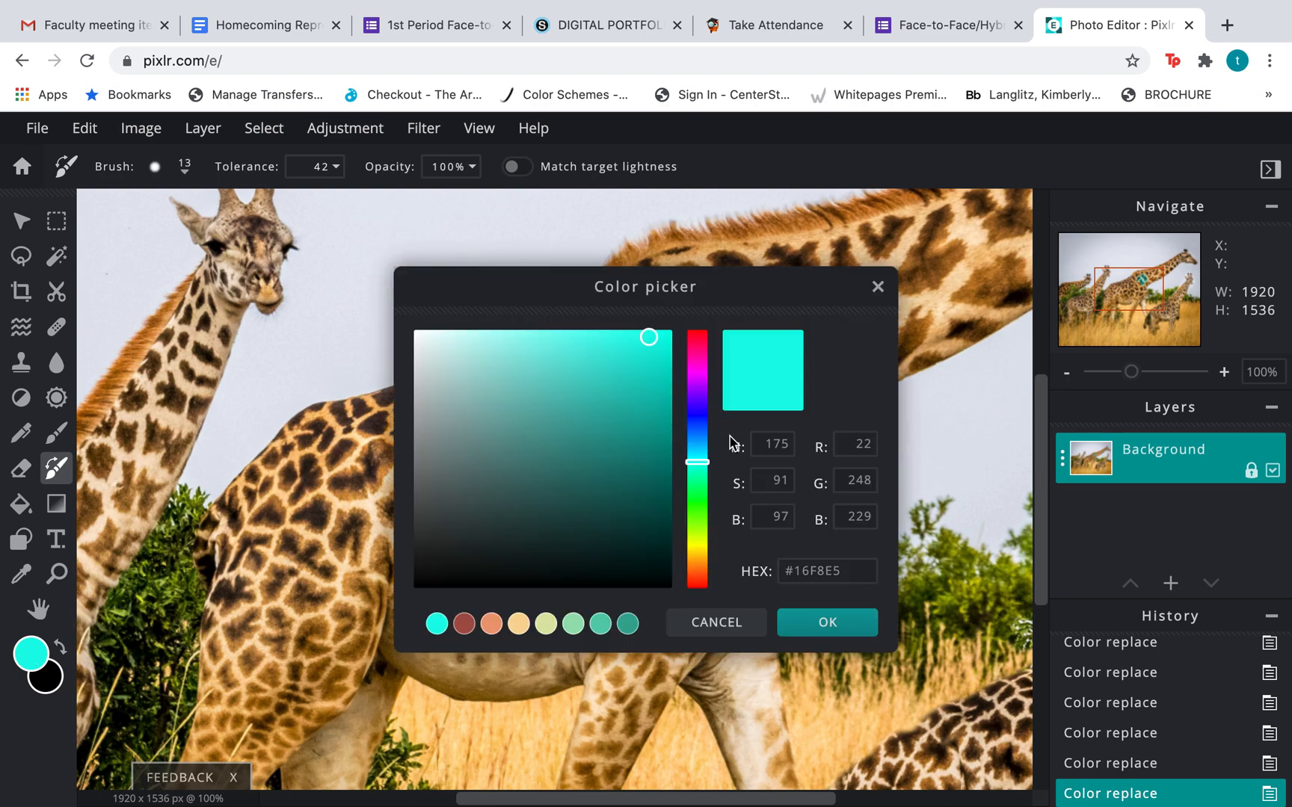
click(698, 573)
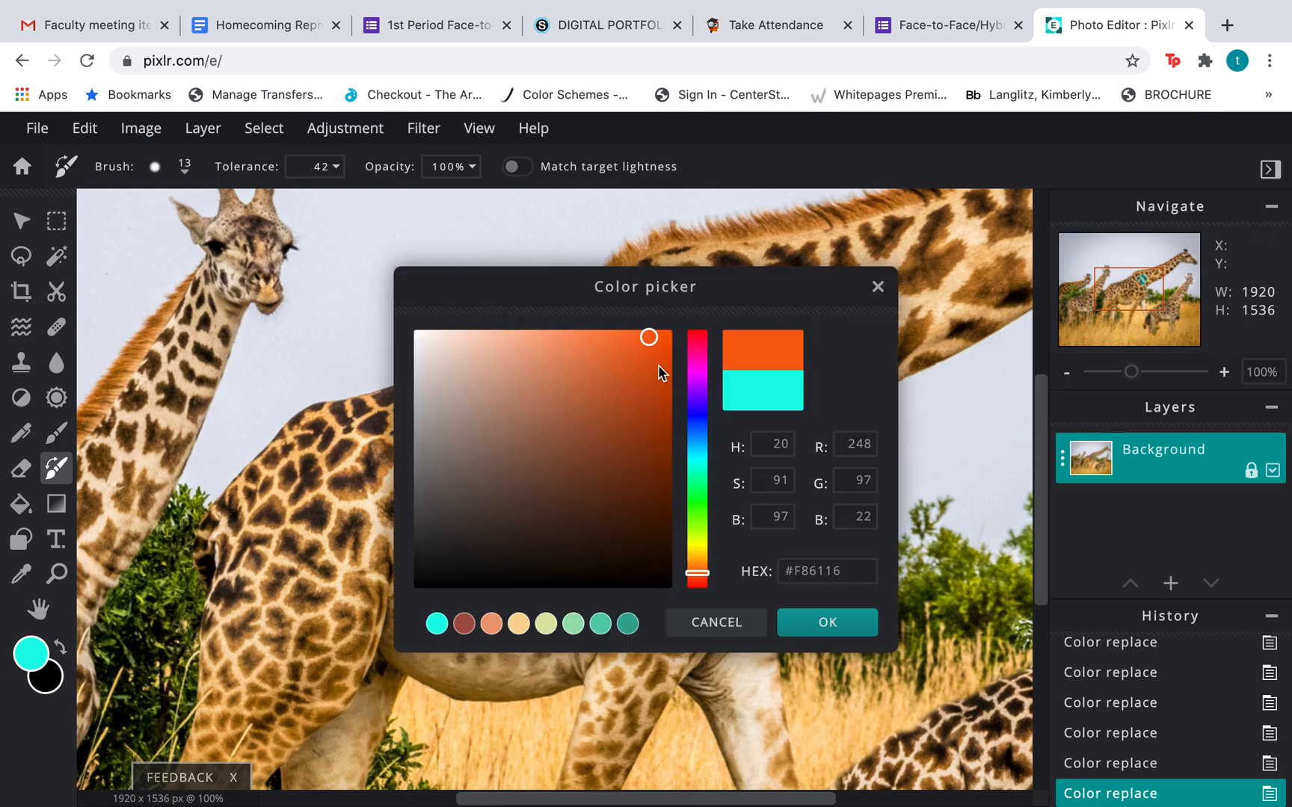
click(658, 366)
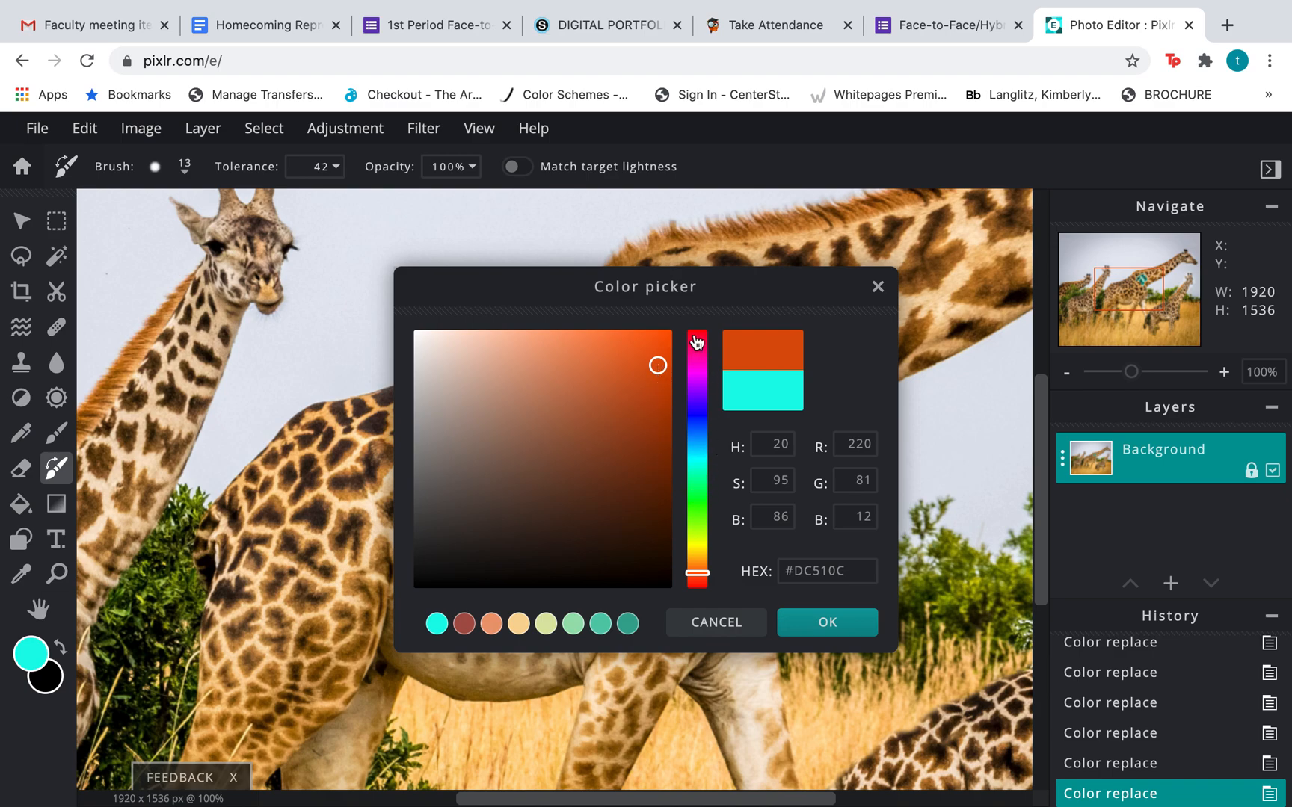
click(698, 353)
click(643, 346)
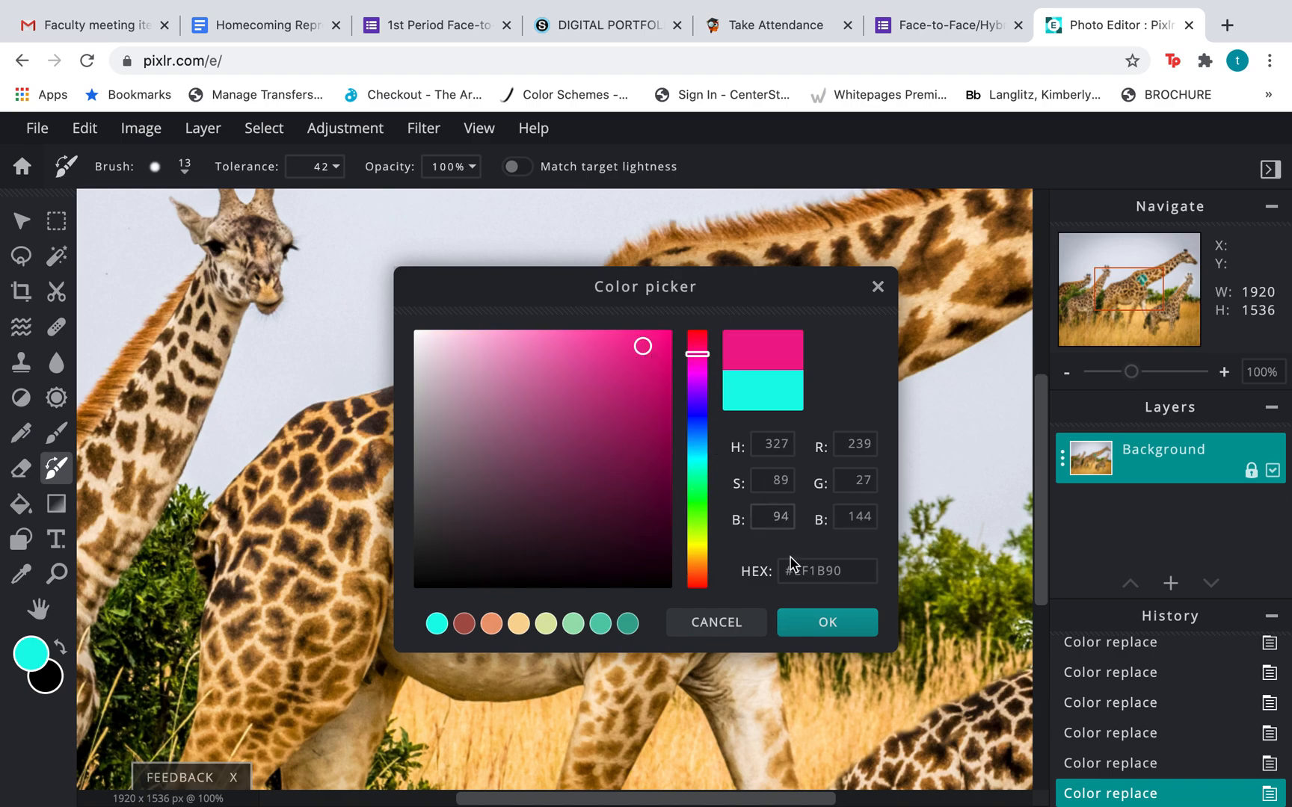
click(827, 622)
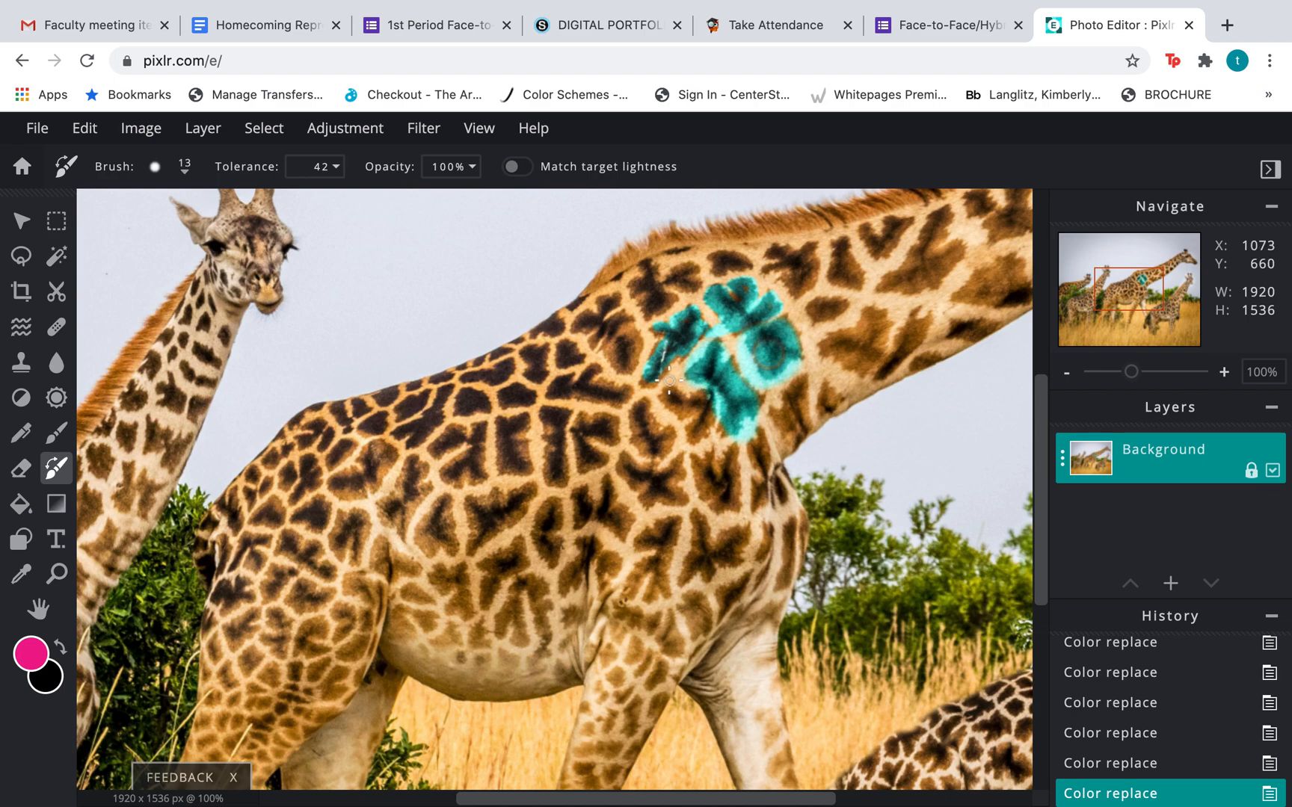
Step: Recolor the light lines around the rearmost turquoise spot and a stretch along the largest giraffe's back pink
mouse_move(668, 378)
mouse_down()
mouse_move(717, 322)
mouse_move(698, 298)
mouse_move(716, 333)
mouse_move(682, 296)
mouse_move(656, 329)
mouse_move(693, 300)
mouse_move(632, 330)
mouse_move(651, 345)
mouse_move(636, 381)
mouse_move(659, 336)
mouse_up()
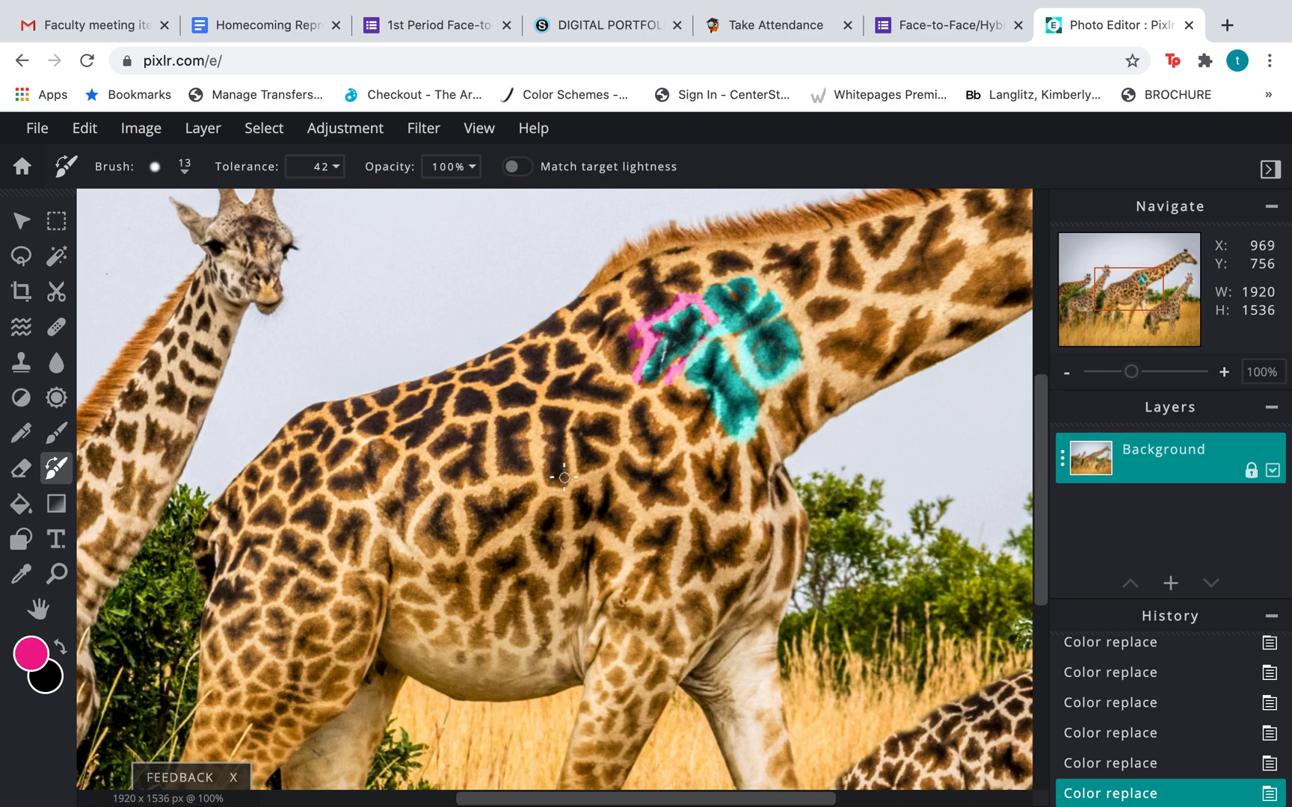
drag(458, 388, 516, 345)
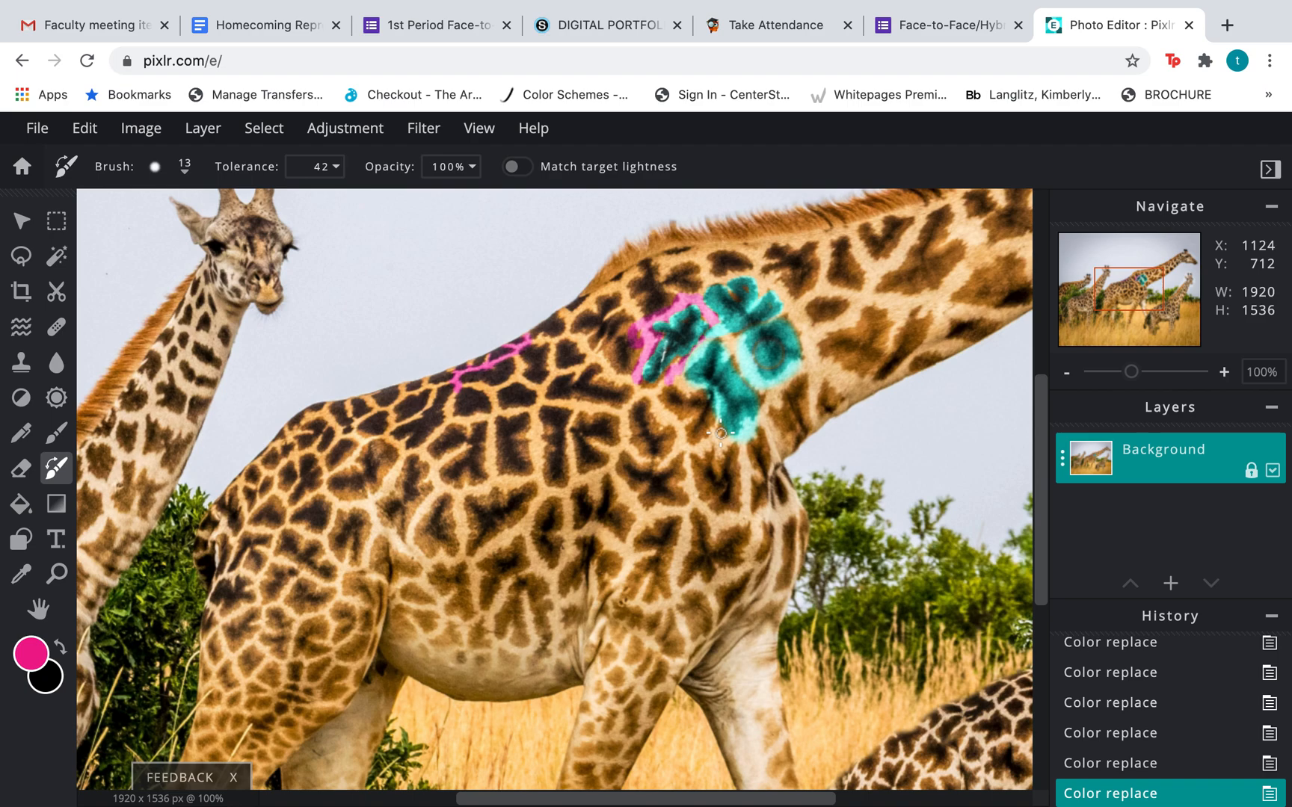
right_click(430, 402)
scroll(430, 402, down, 5)
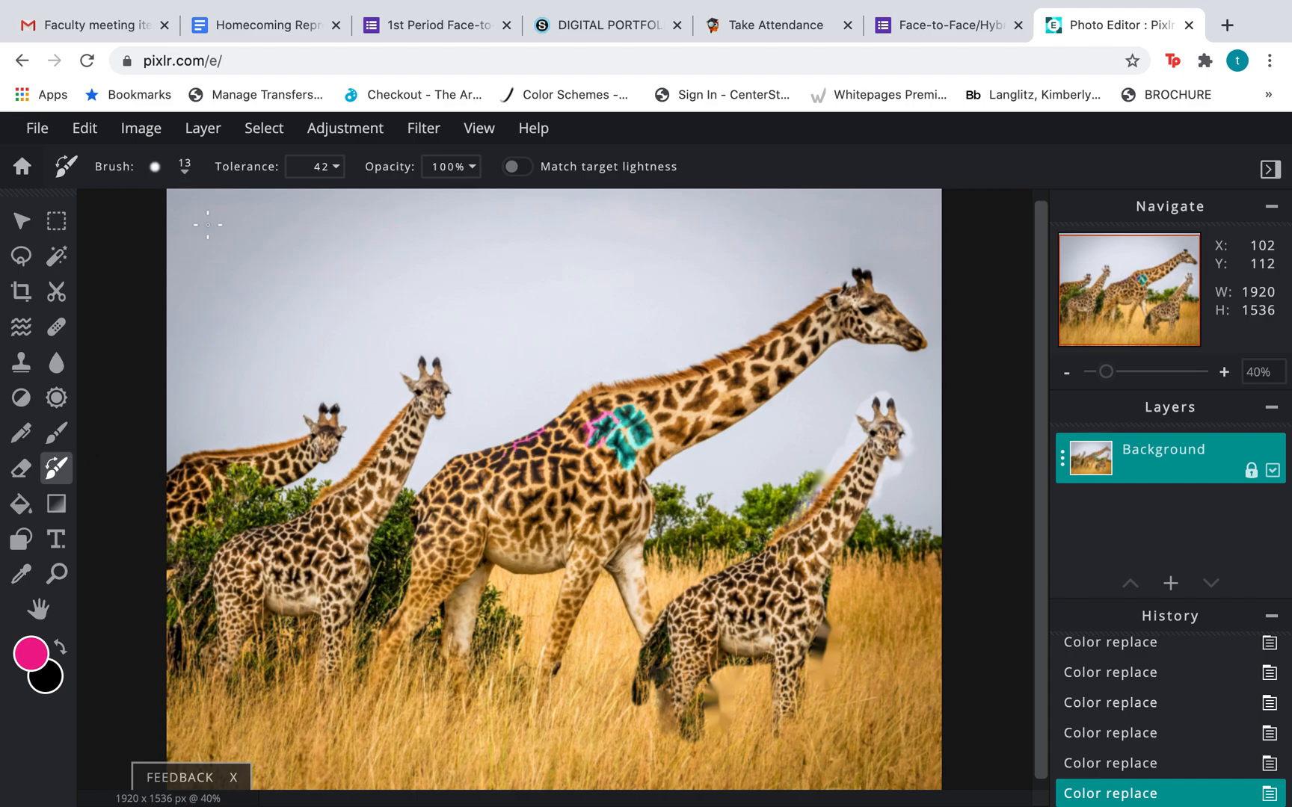
Step: Open the recolored example lion 1.jpg and the roaring lion image oravik04n10 from the history of recent images
click(21, 166)
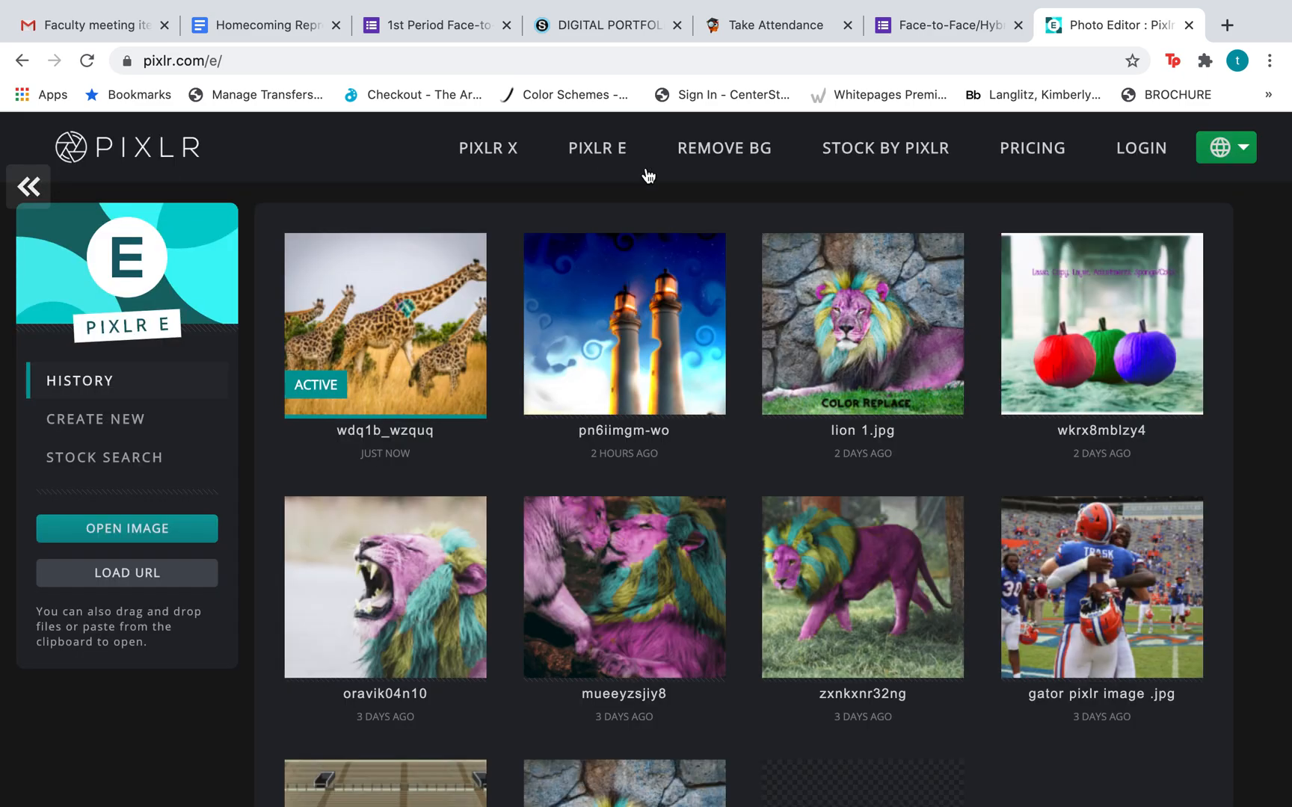
click(863, 343)
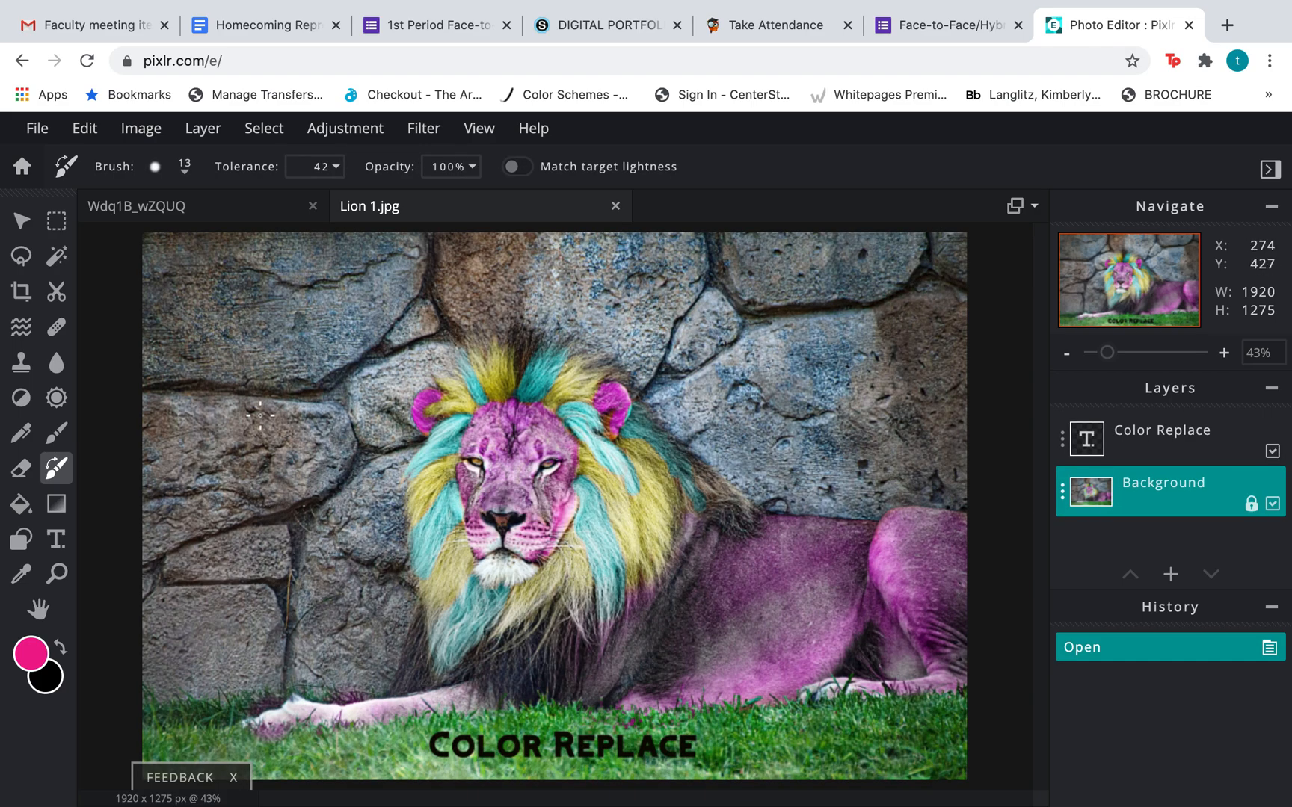
click(22, 170)
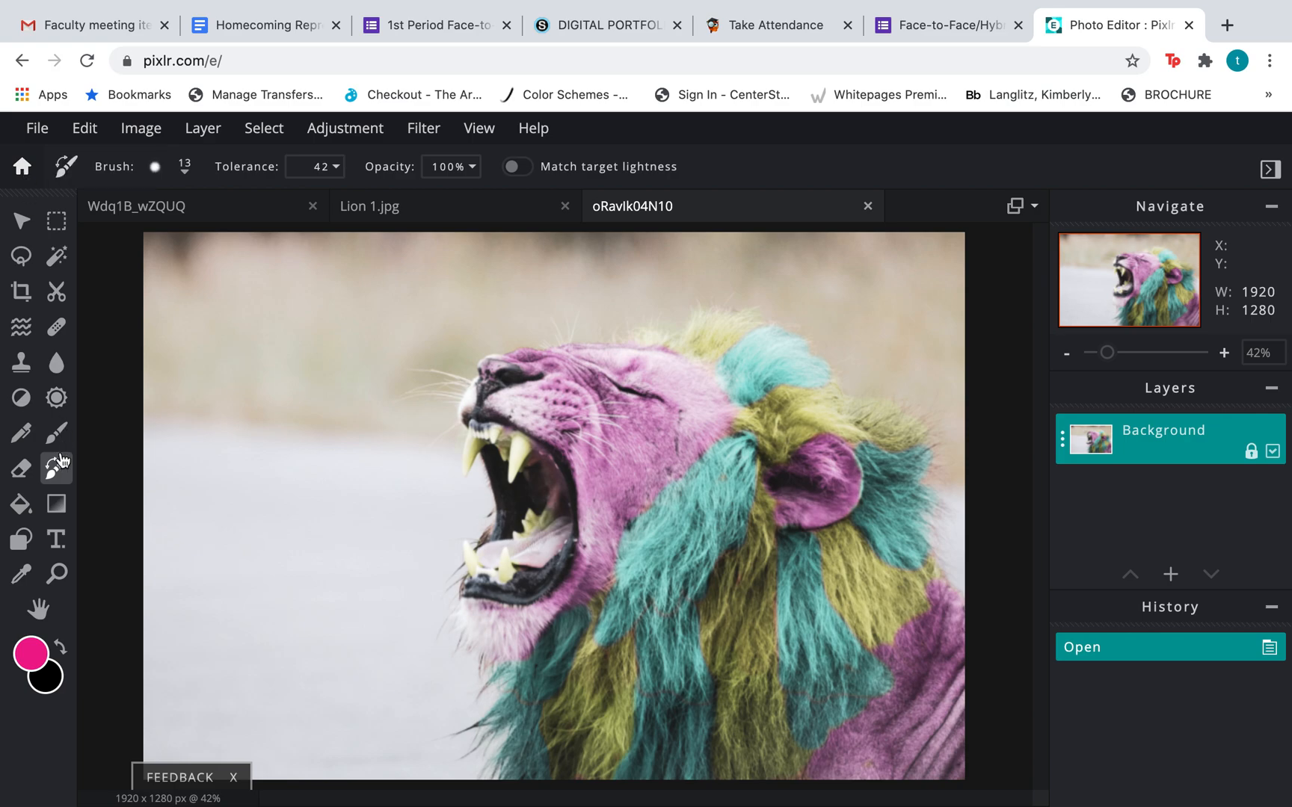
Step: Try whitening one of the roaring lion's upper fangs with the 40 px Eraser, undo the stroke and dismiss the advertisement
click(21, 469)
mouse_move(521, 452)
mouse_down()
mouse_move(511, 483)
mouse_move(515, 436)
mouse_up()
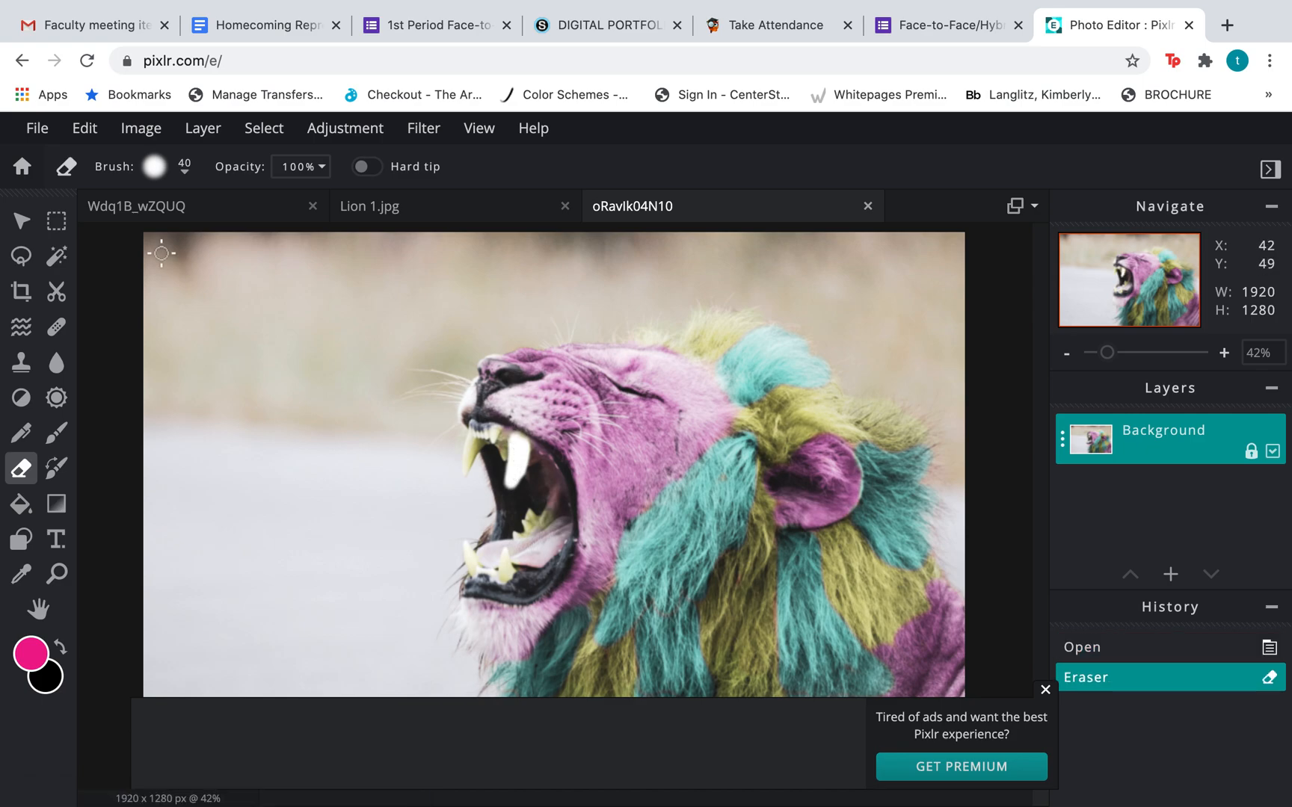
click(92, 130)
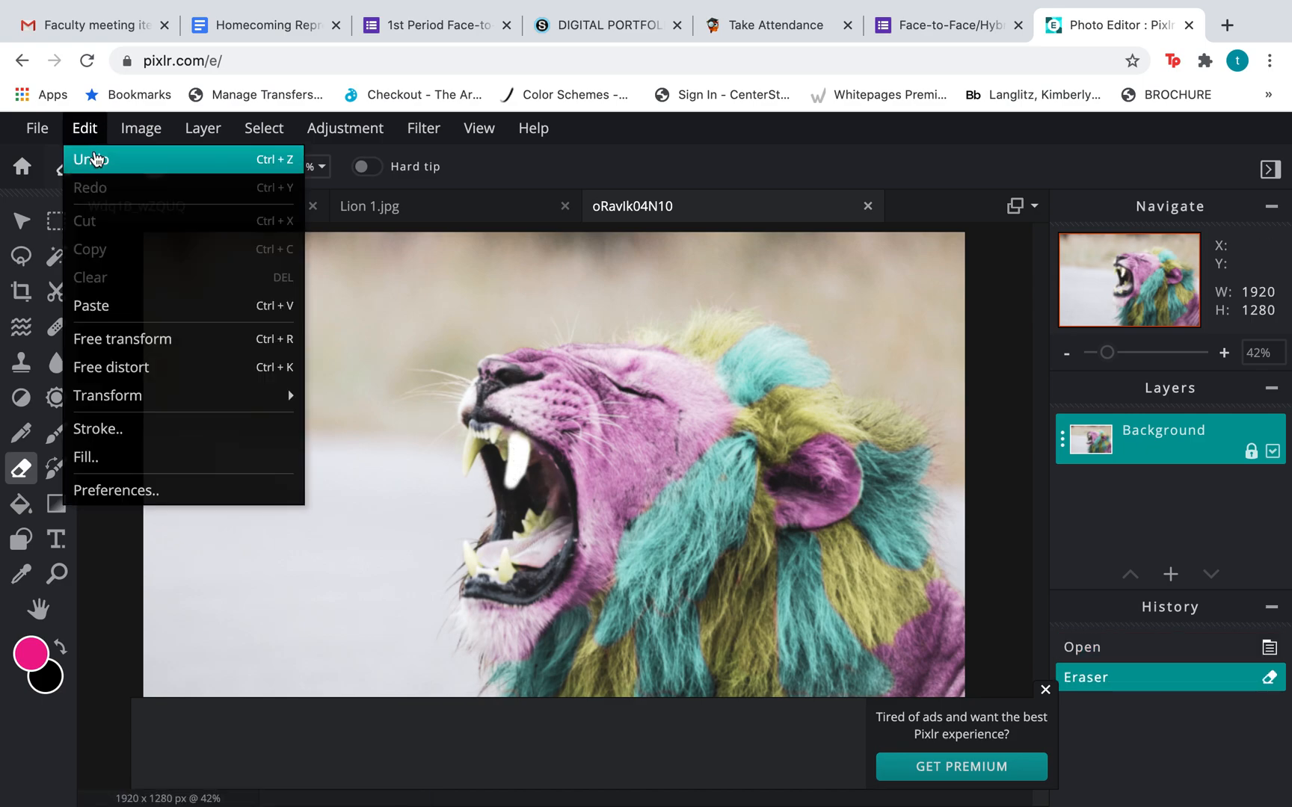
click(97, 157)
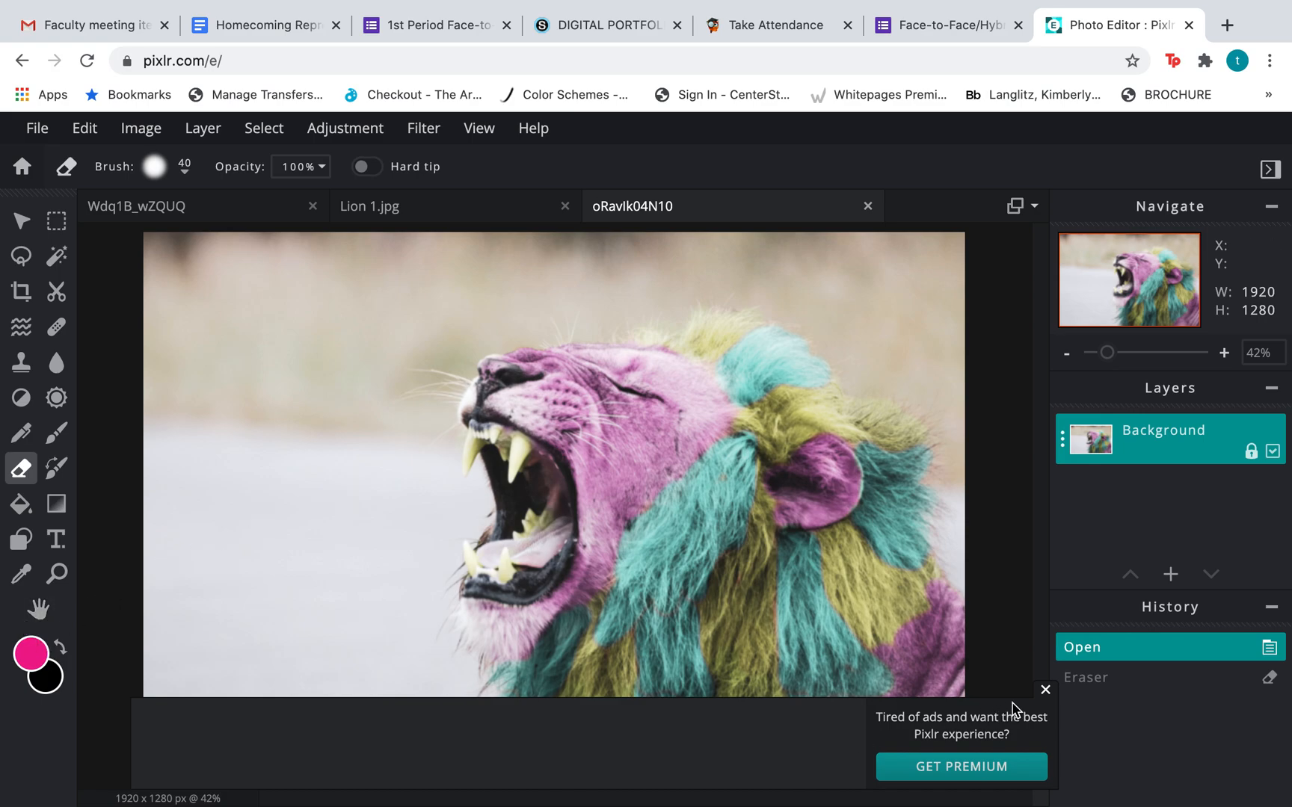
click(1044, 691)
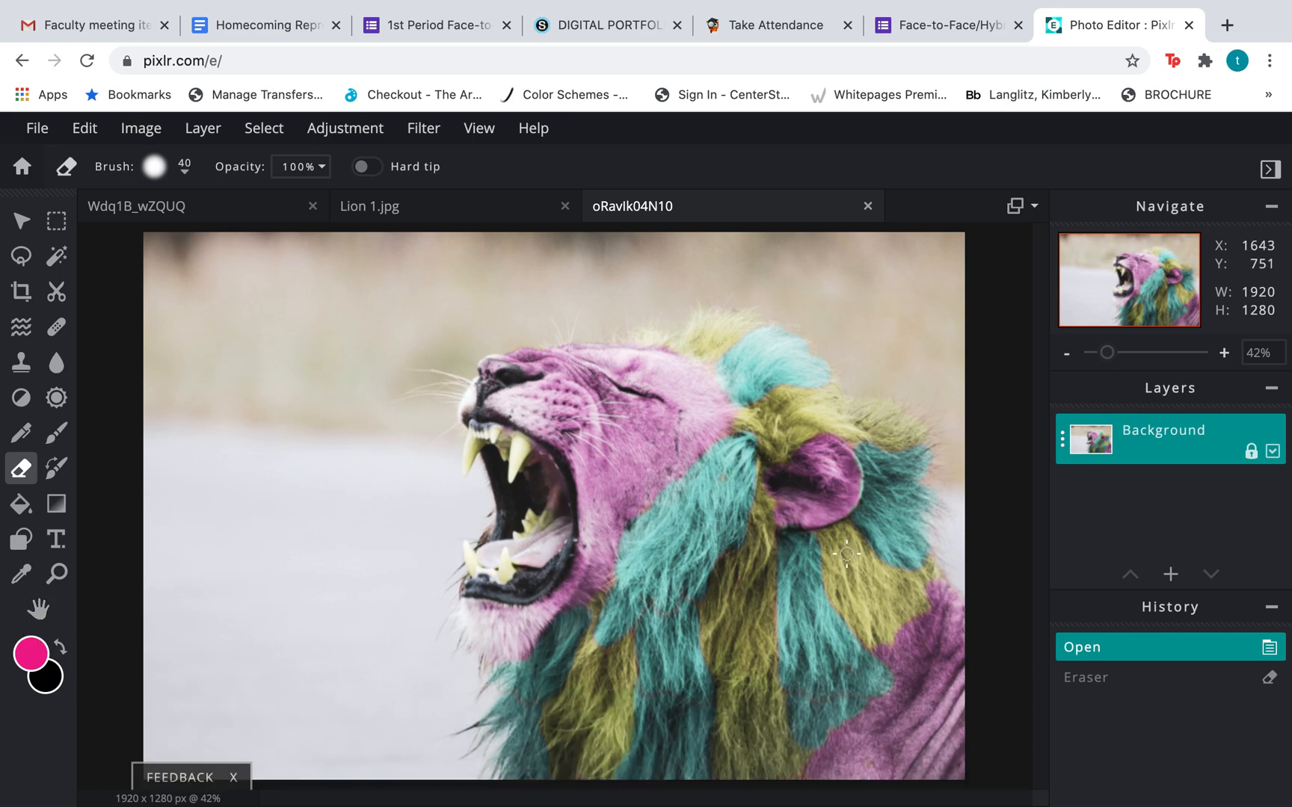